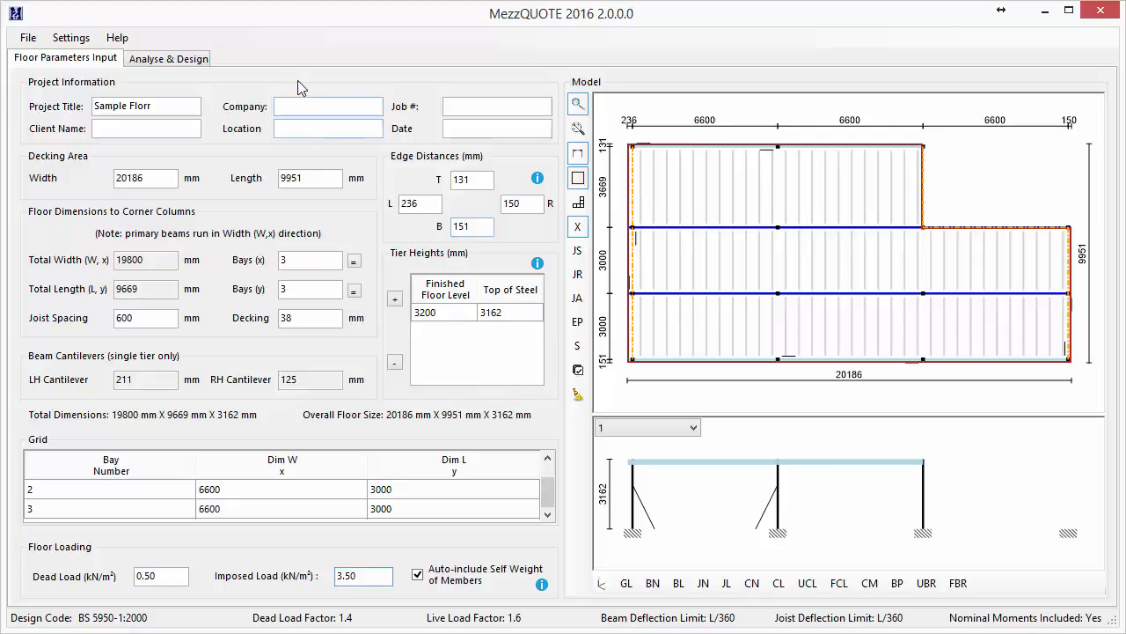
Analyse the floor design and automatically size the inner beams
click(197, 60)
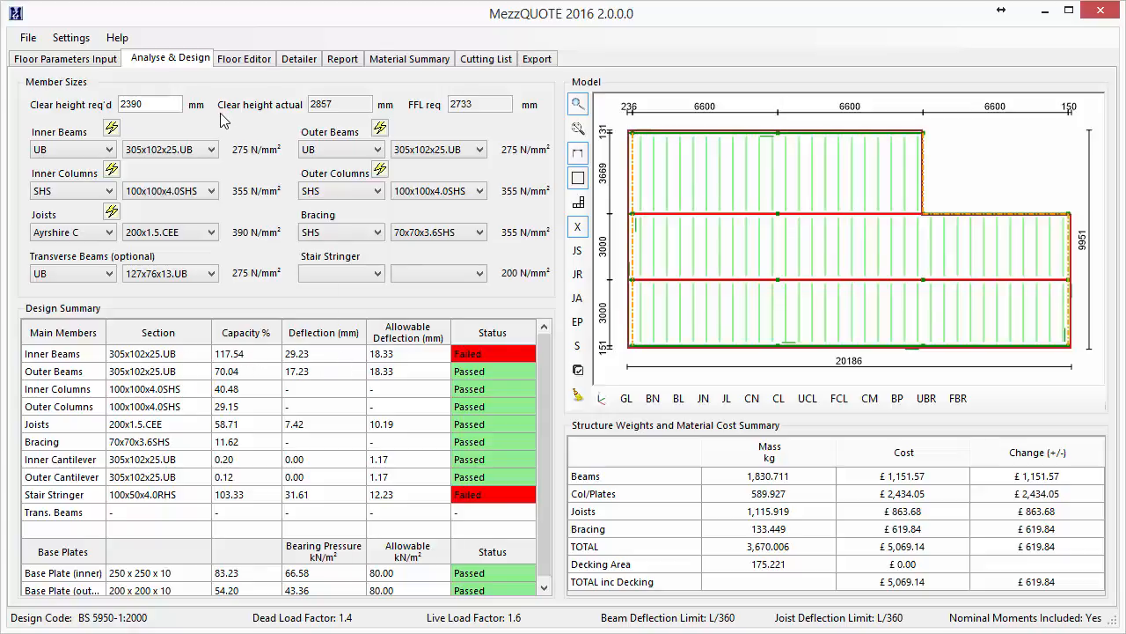
click(111, 129)
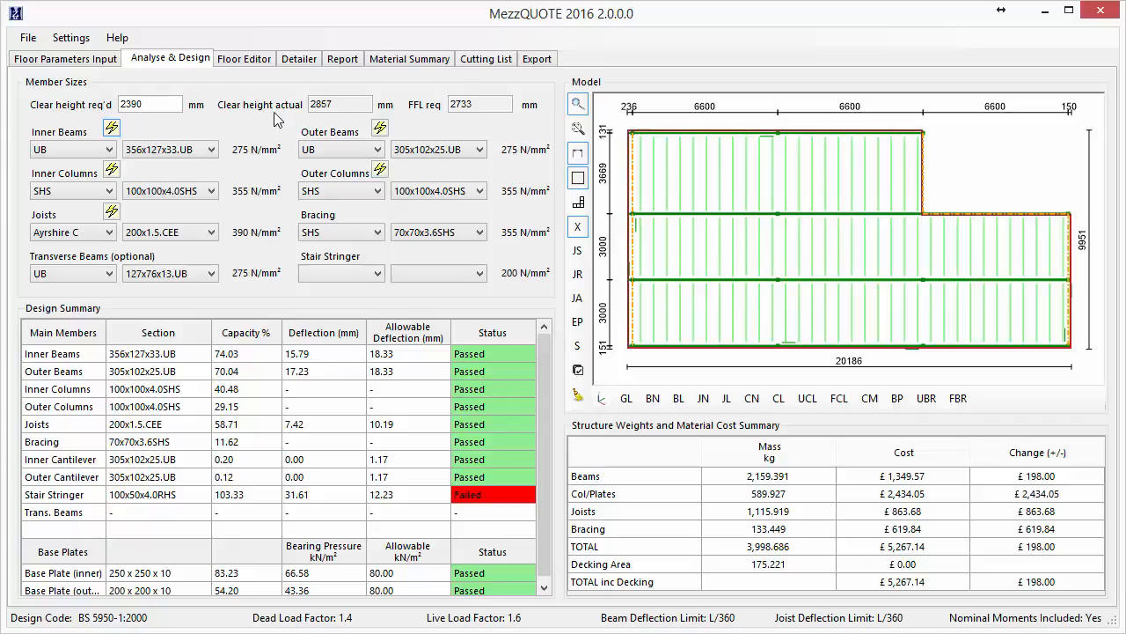
click(211, 150)
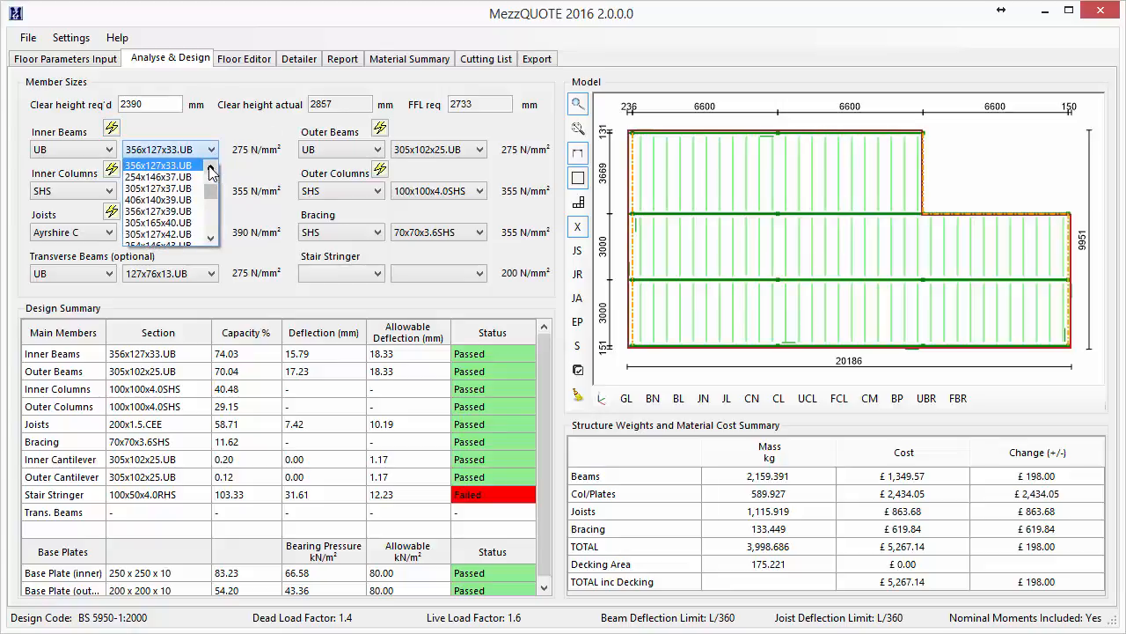
click(213, 166)
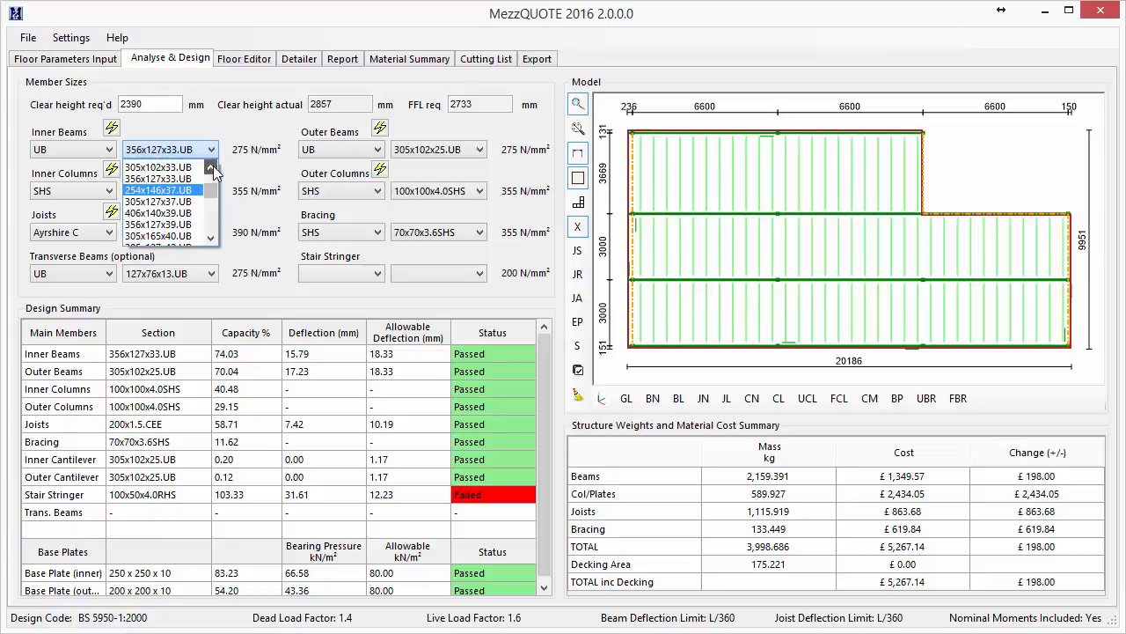
click(213, 166)
click(265, 172)
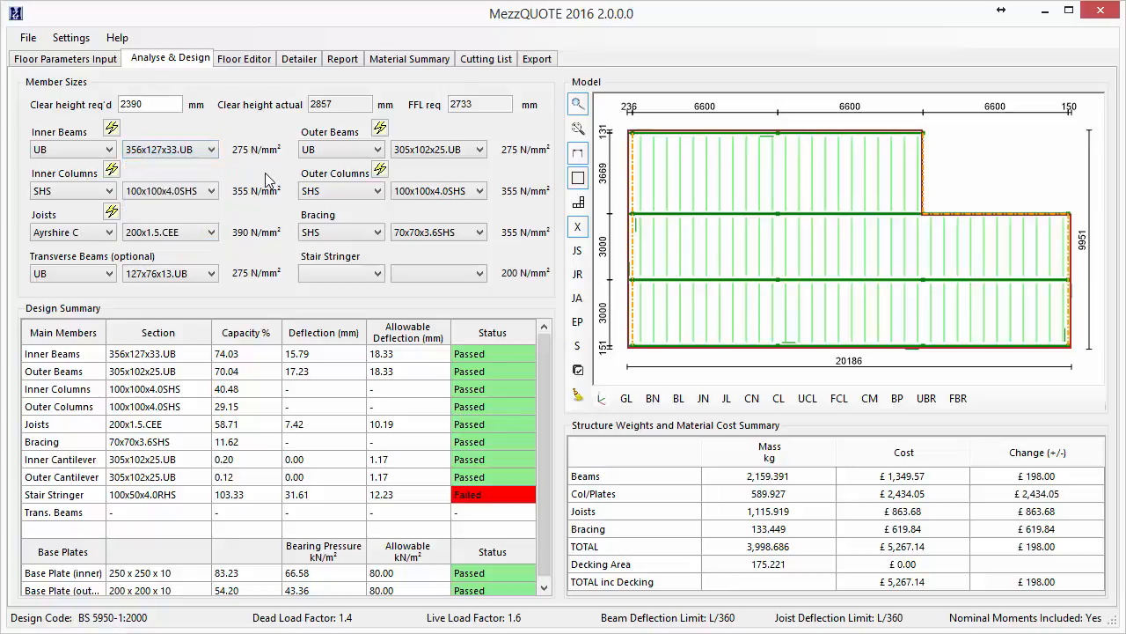
Show the beam labels and try the sections 254x146x43.UB, 254x102x25.UB and 254x102x28.UB for the outer beams
click(679, 398)
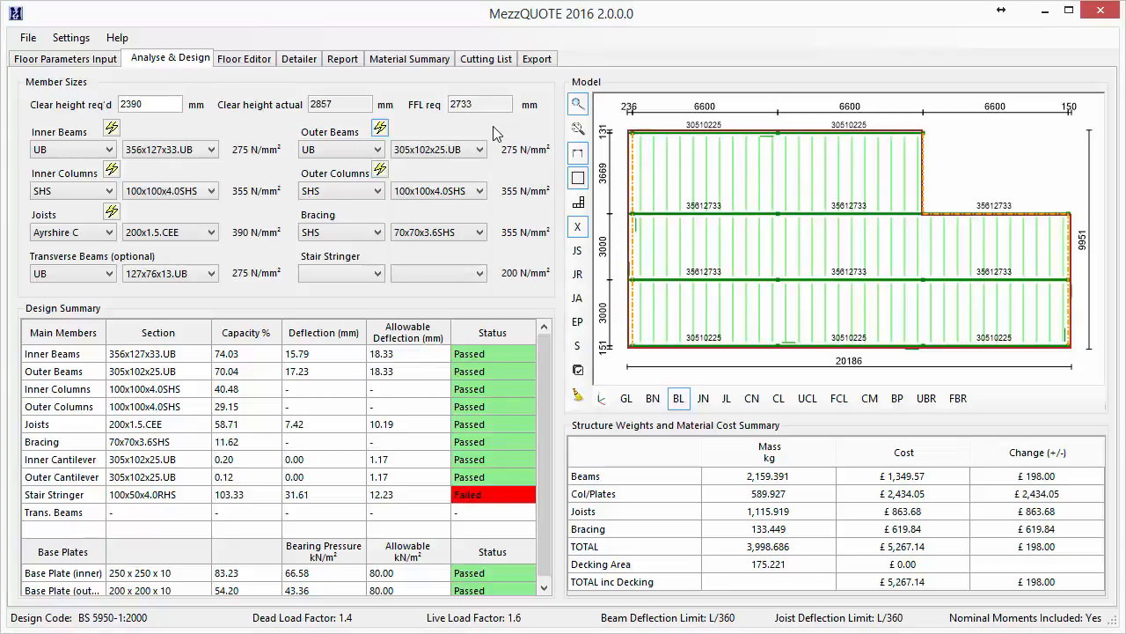
click(454, 152)
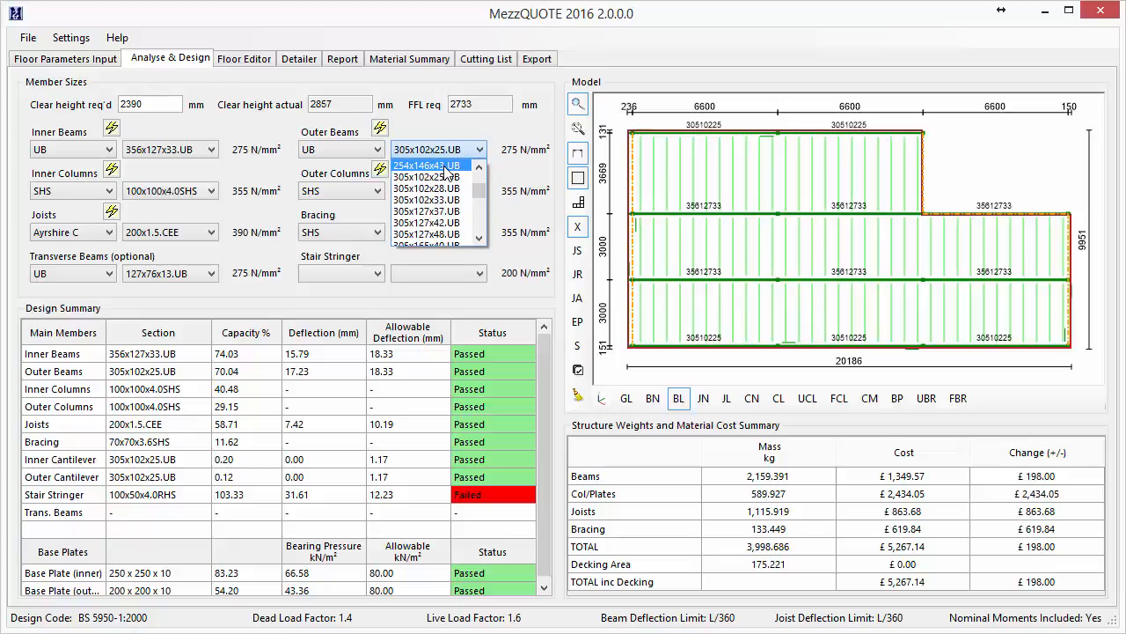
click(446, 168)
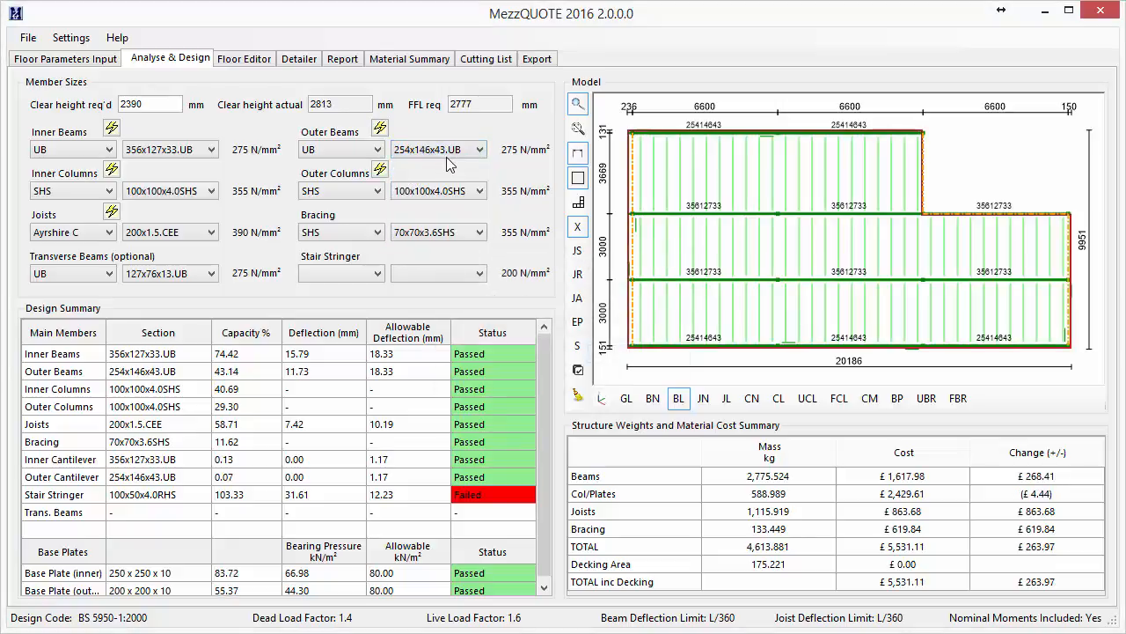
scroll(448, 156, down, 1)
scroll(448, 157, down, 3)
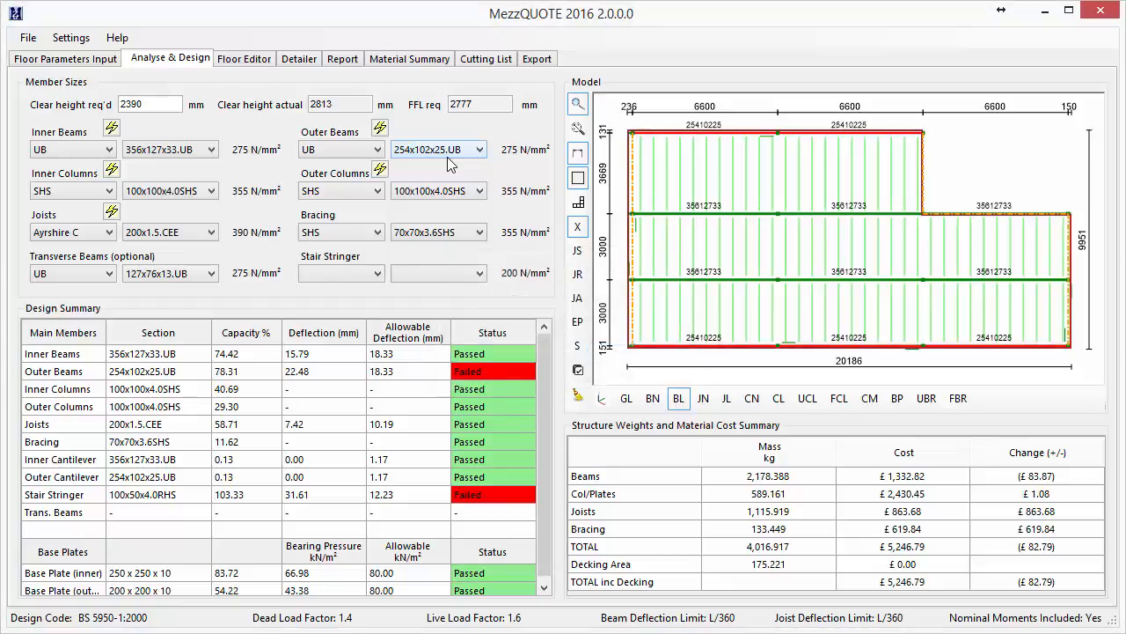
scroll(448, 163, up, 1)
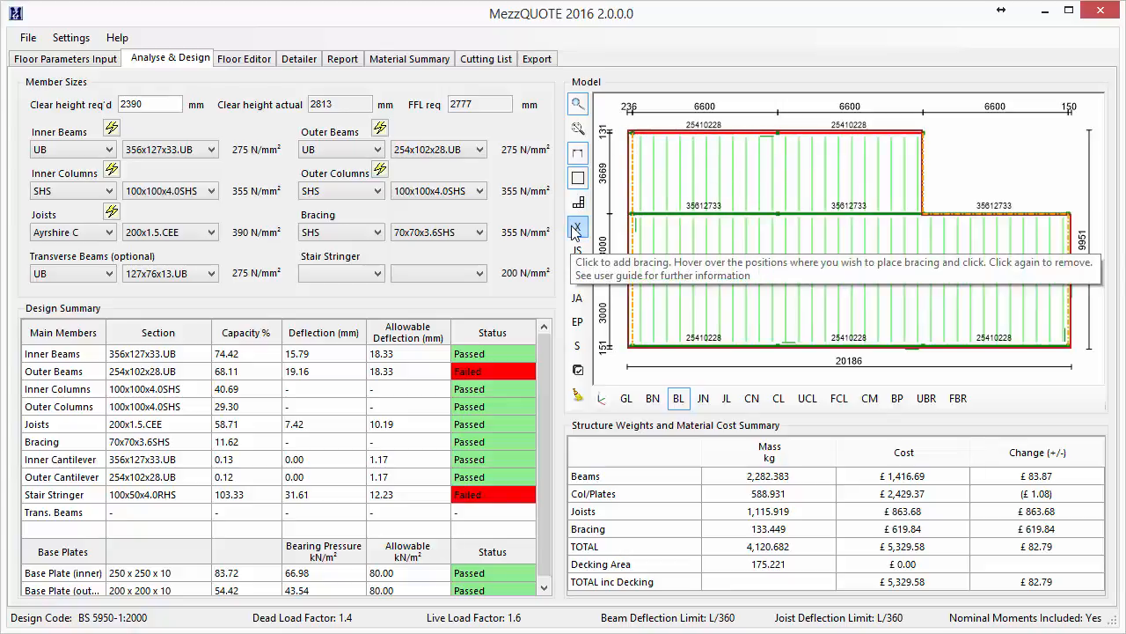
Automatically size the outer beams, the inner and outer columns and the joists, showing column and joist labels on the model
click(379, 127)
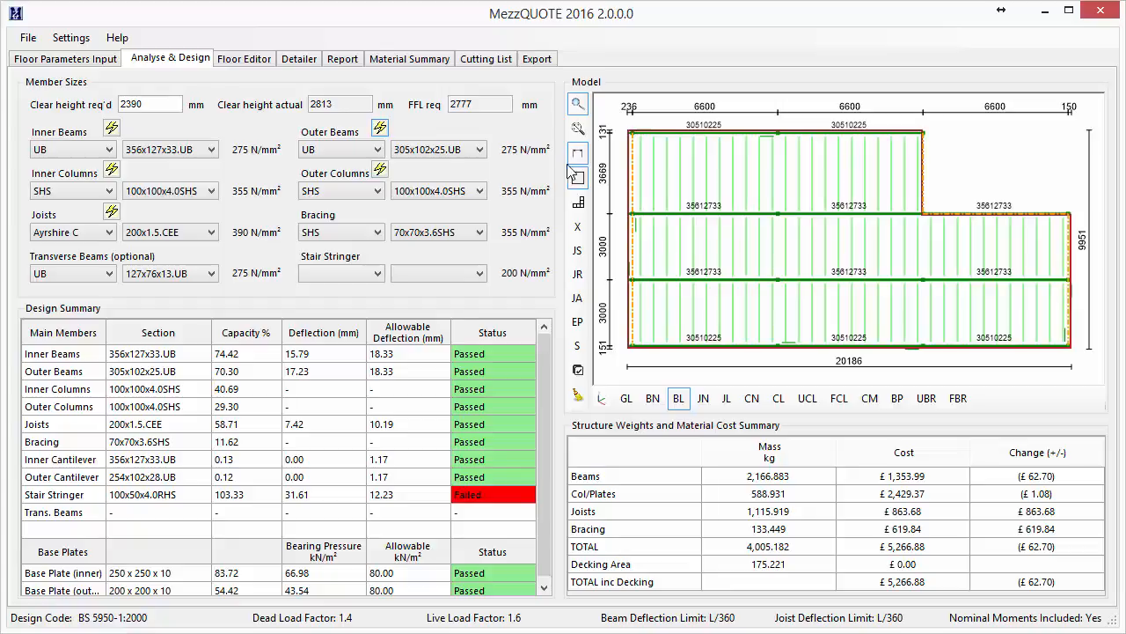
click(779, 398)
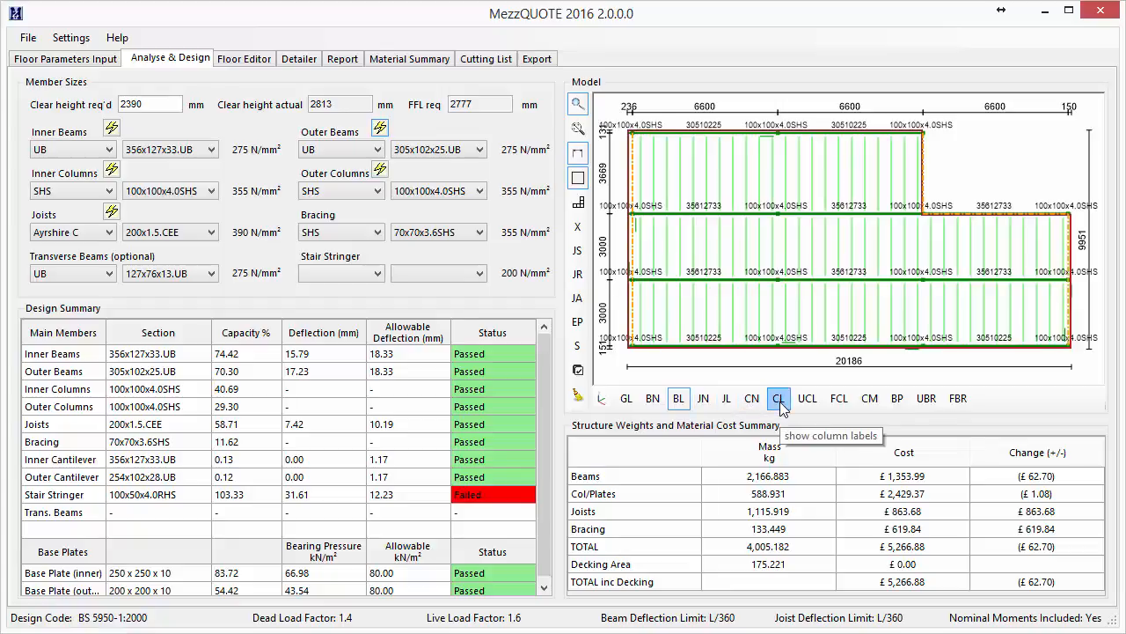
click(112, 170)
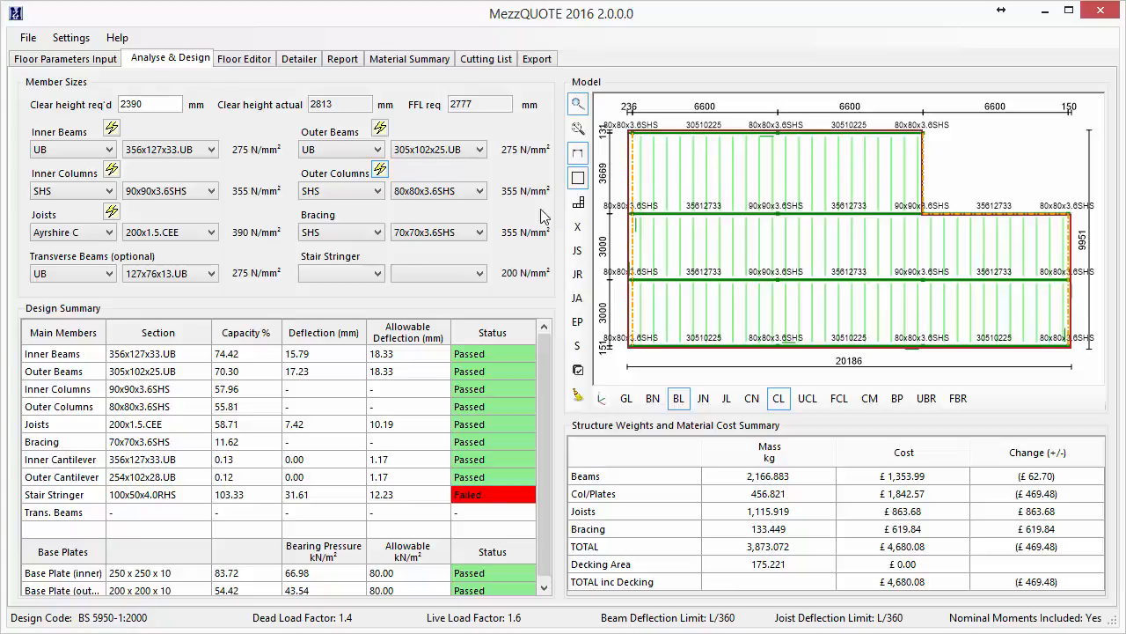
click(112, 214)
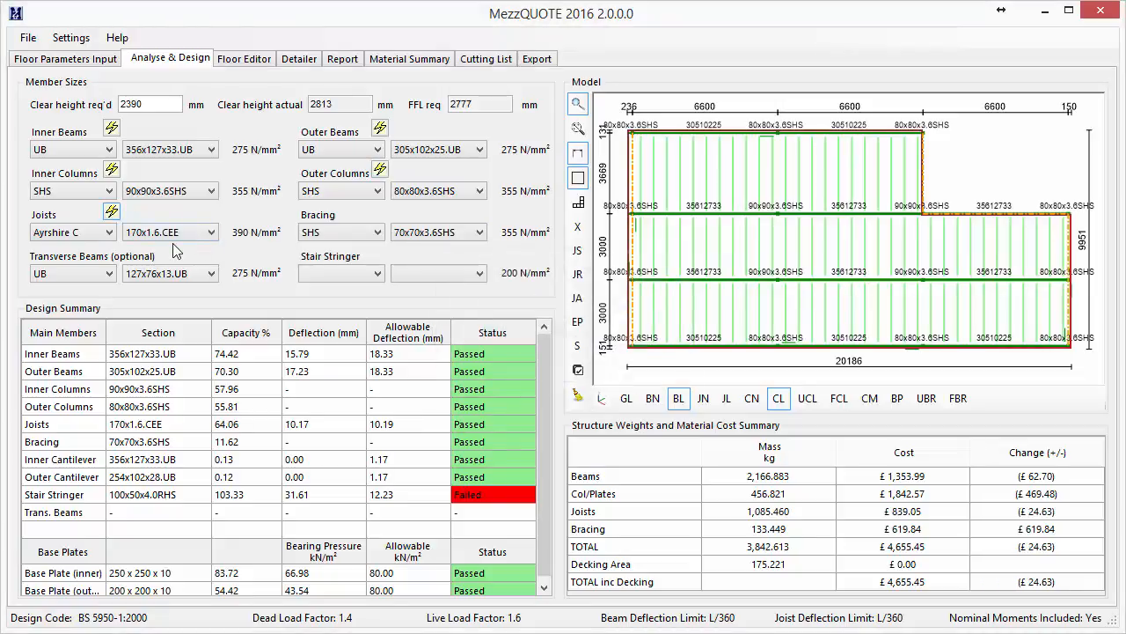
click(728, 399)
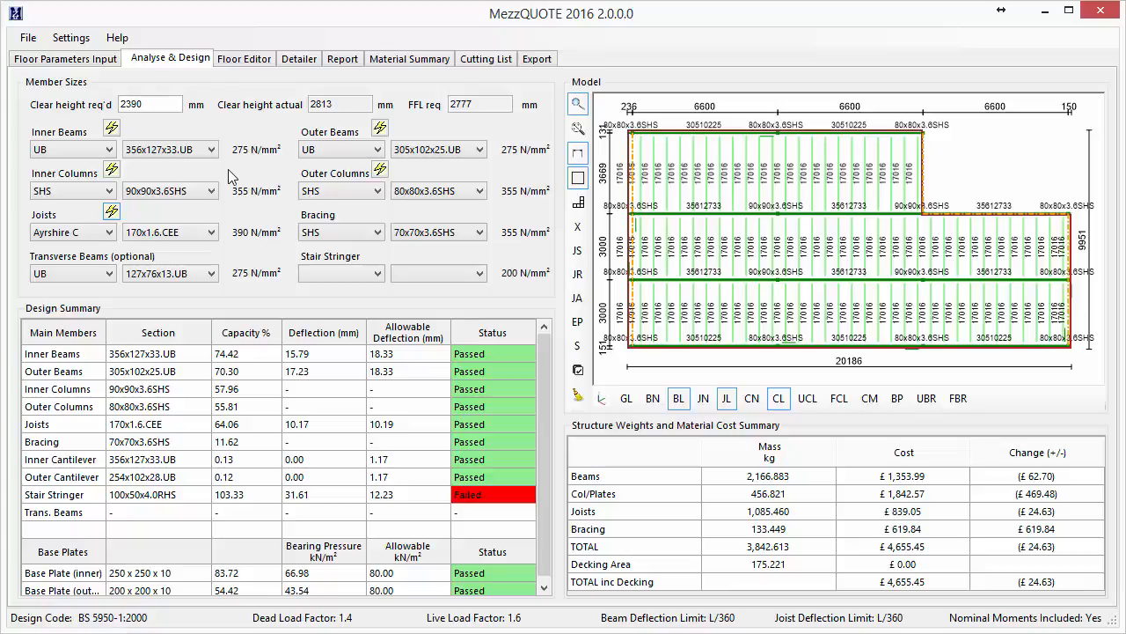
Set the stair stringer to a channel section of size 152x76x18.C
click(339, 274)
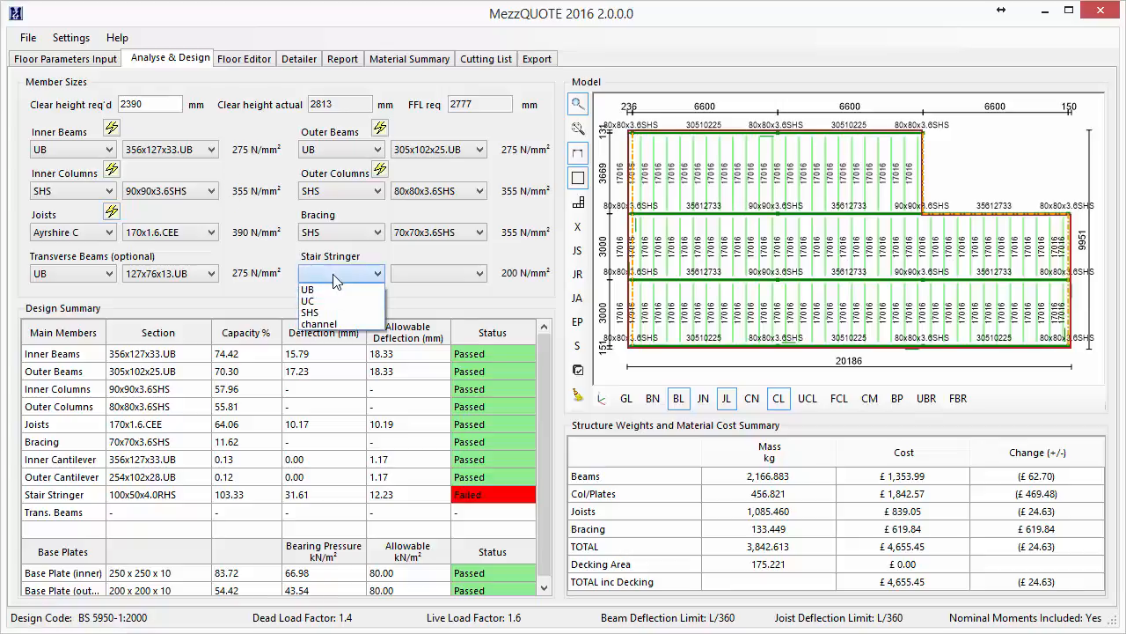
click(340, 322)
click(467, 274)
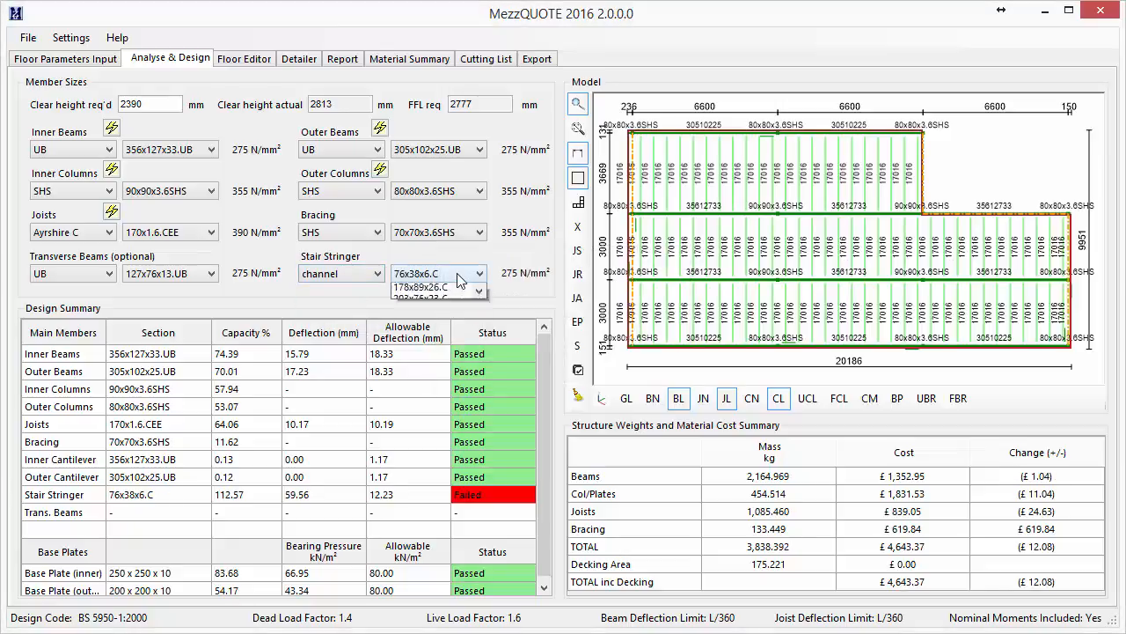
key(Down)
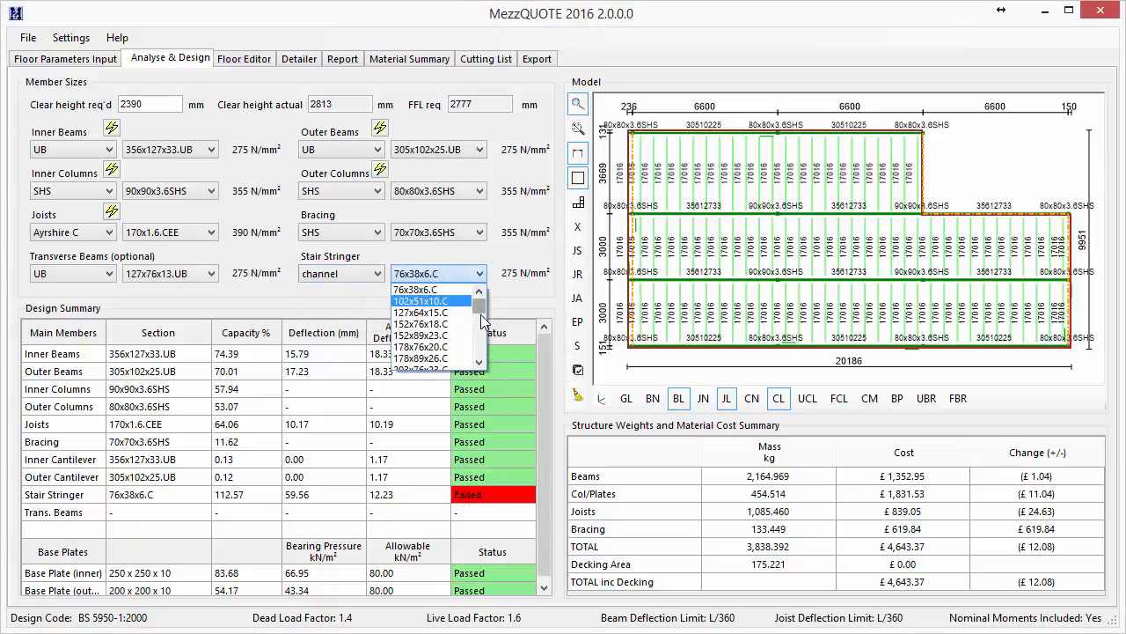
click(461, 324)
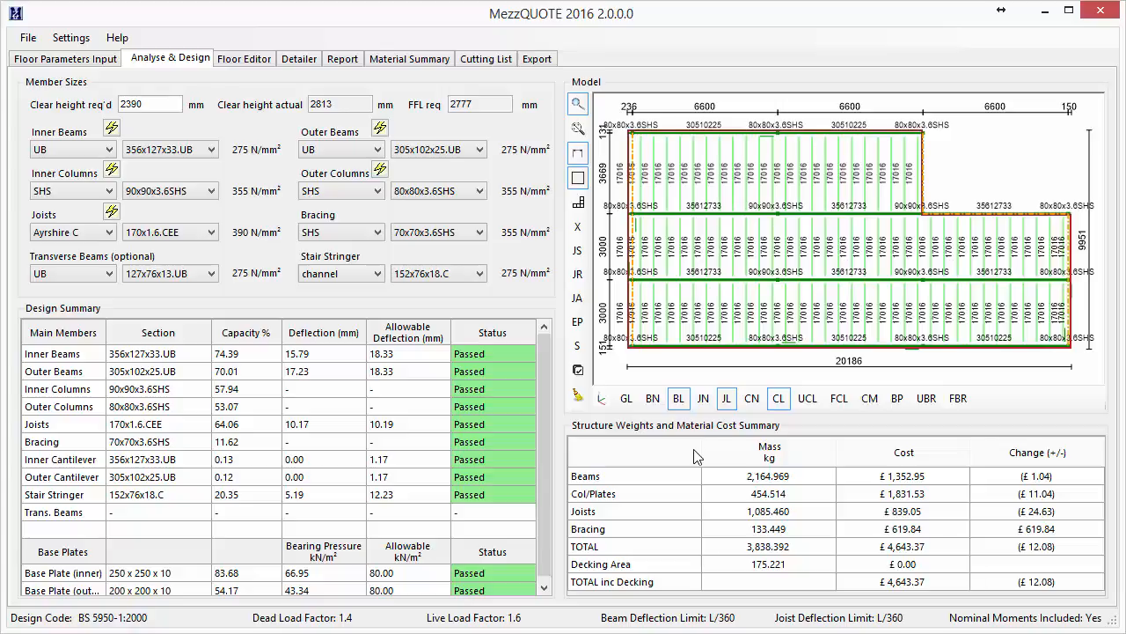
Hide the joist, column and beam labels on the floor model
click(727, 398)
click(778, 398)
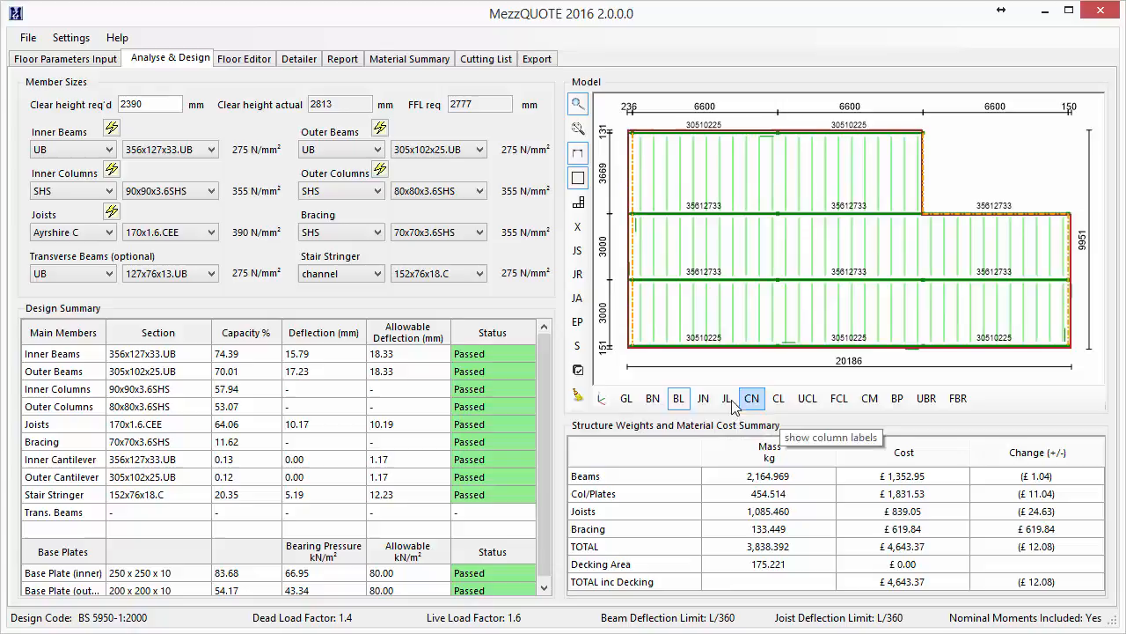
click(679, 399)
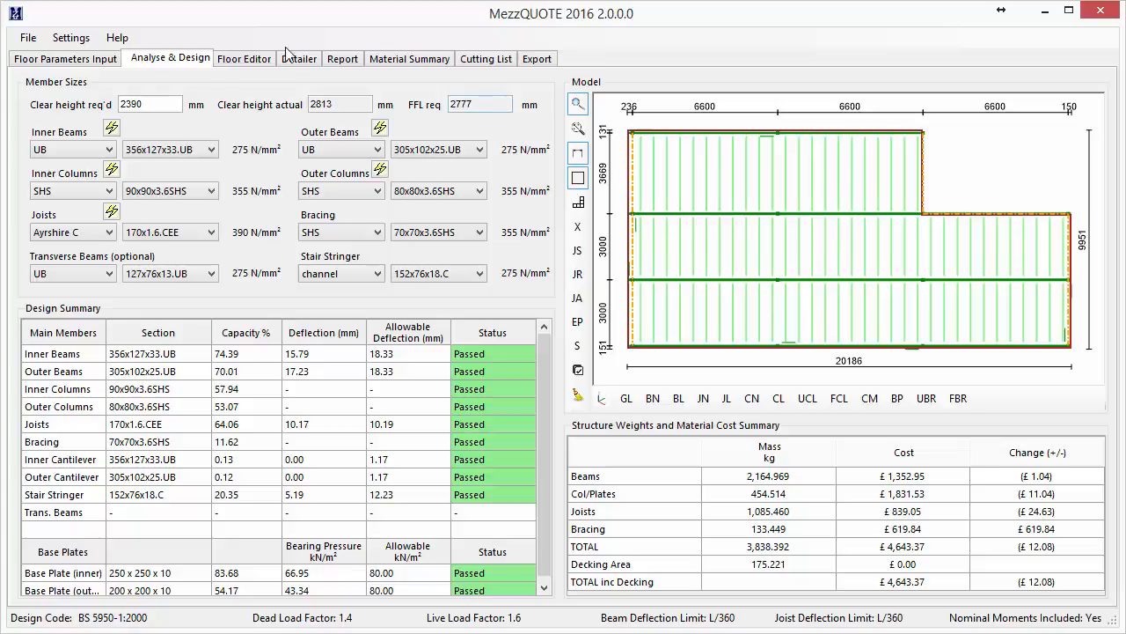
In the floor editor, remove the bracing from the first 6600 mm bay along the floor's upper edge
click(253, 59)
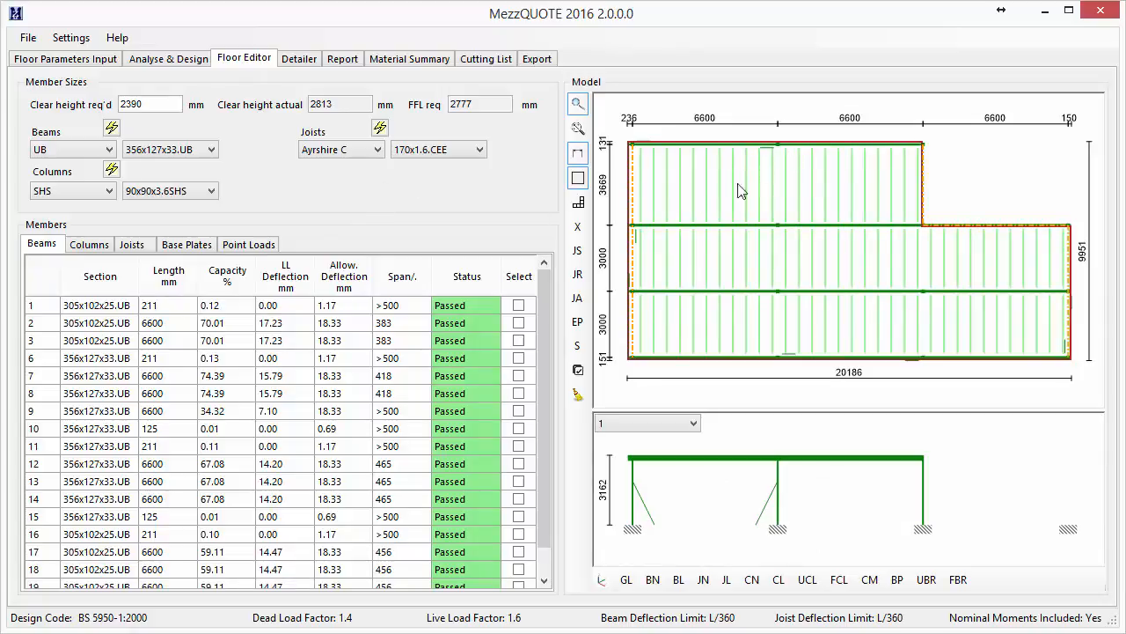
click(580, 228)
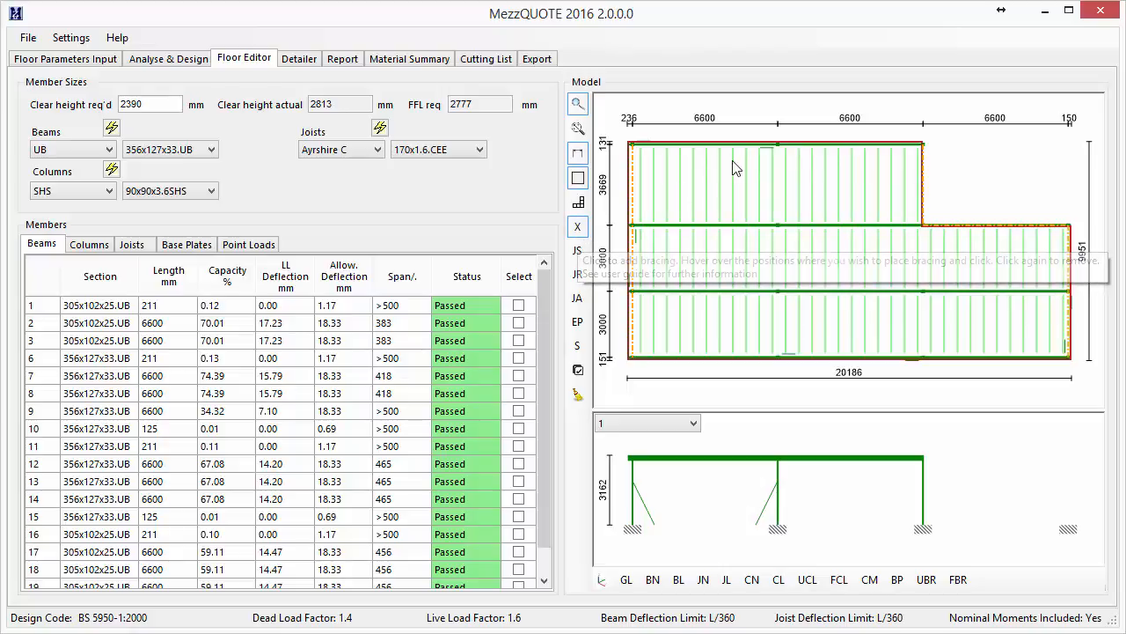
click(711, 150)
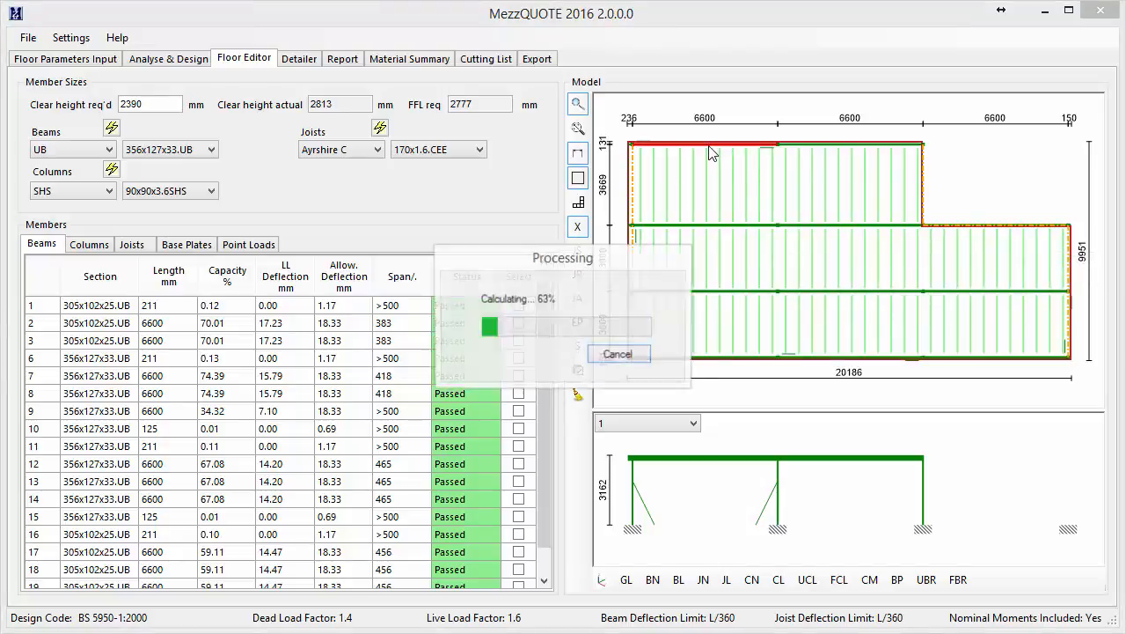
click(578, 226)
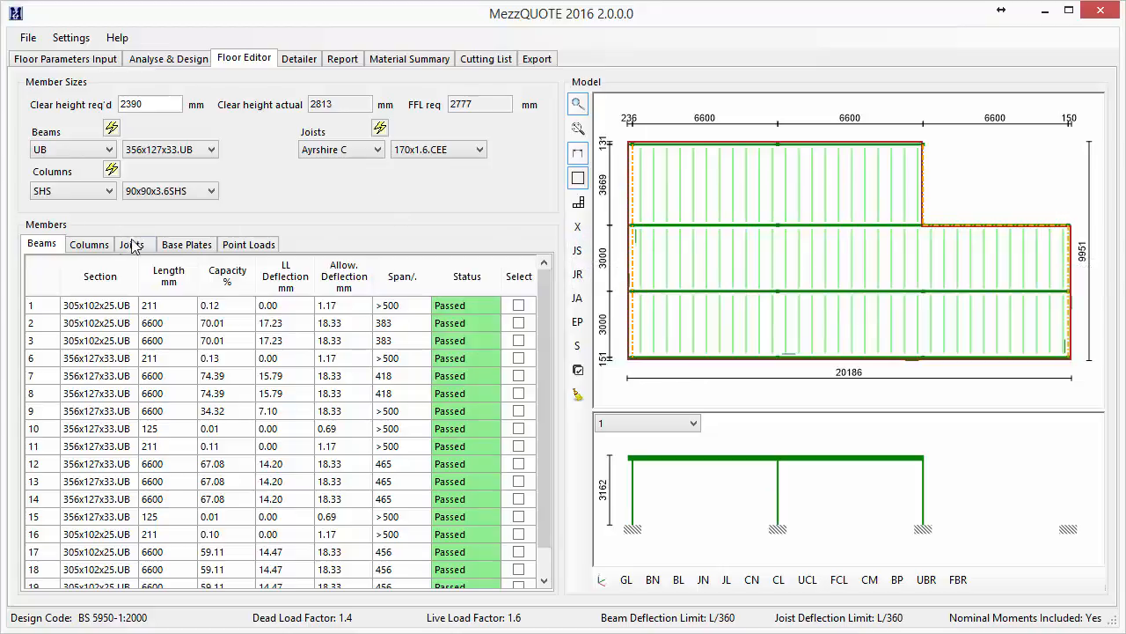
Show the column numbers on the model and set the offset of column 2 to -400 mm
click(106, 244)
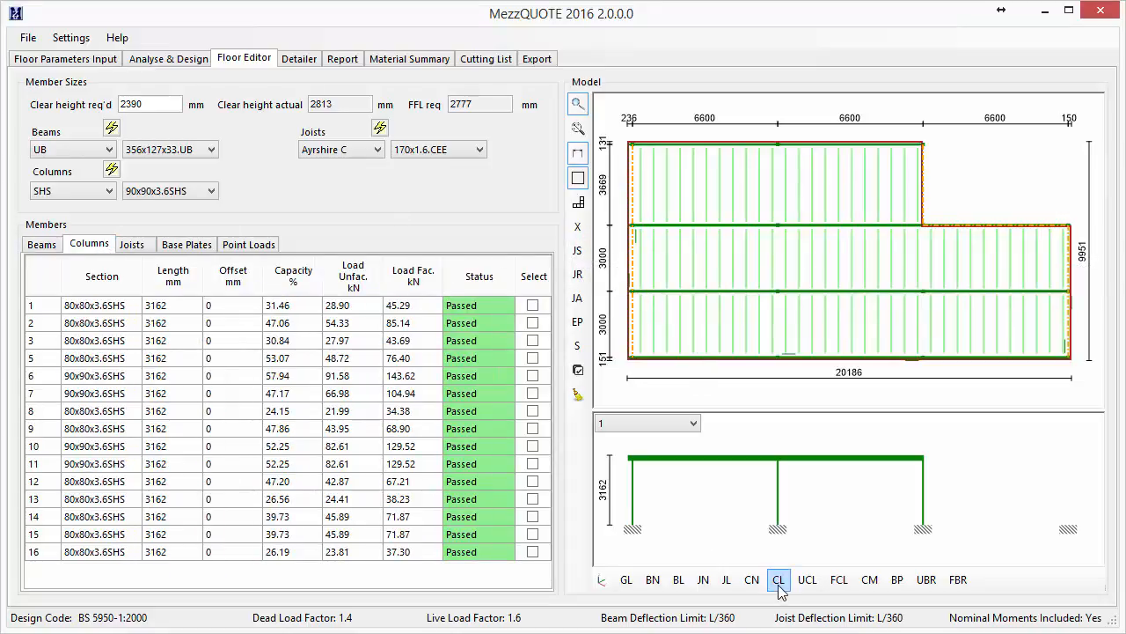
click(752, 579)
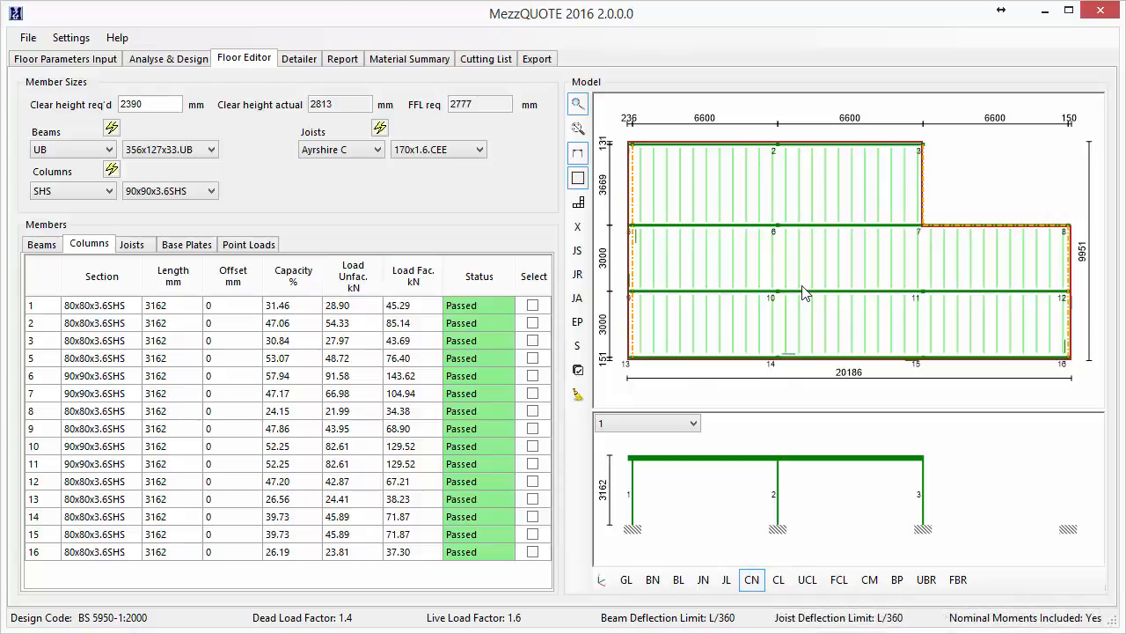
click(231, 322)
text(-400)
key(Return)
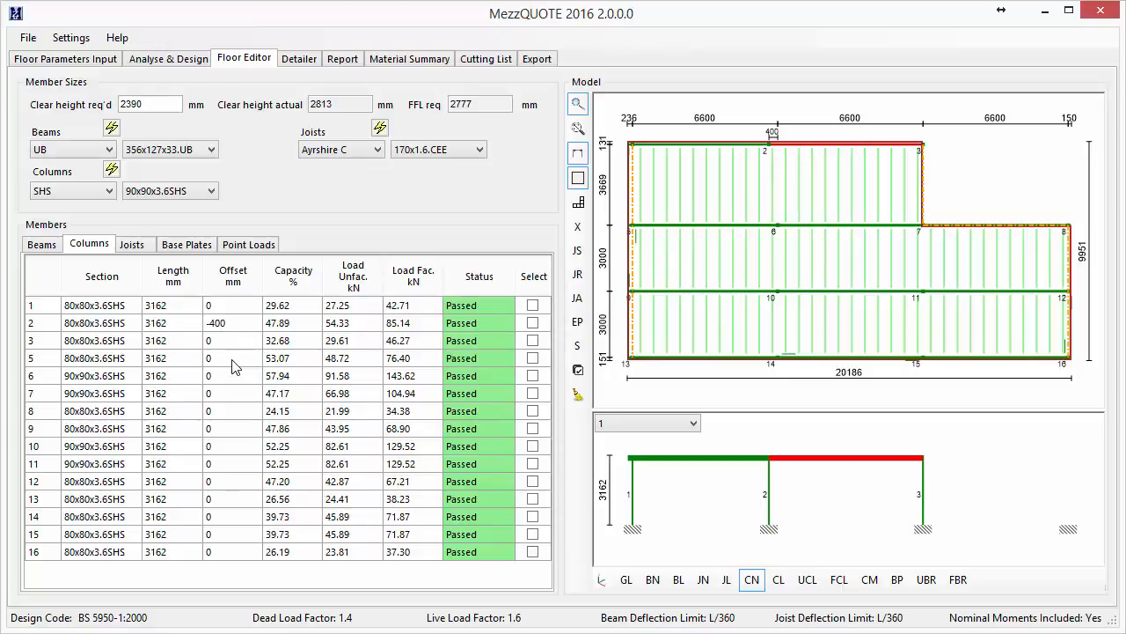
Show the beam numbers and labels, and automatically resize only beam 3
click(653, 579)
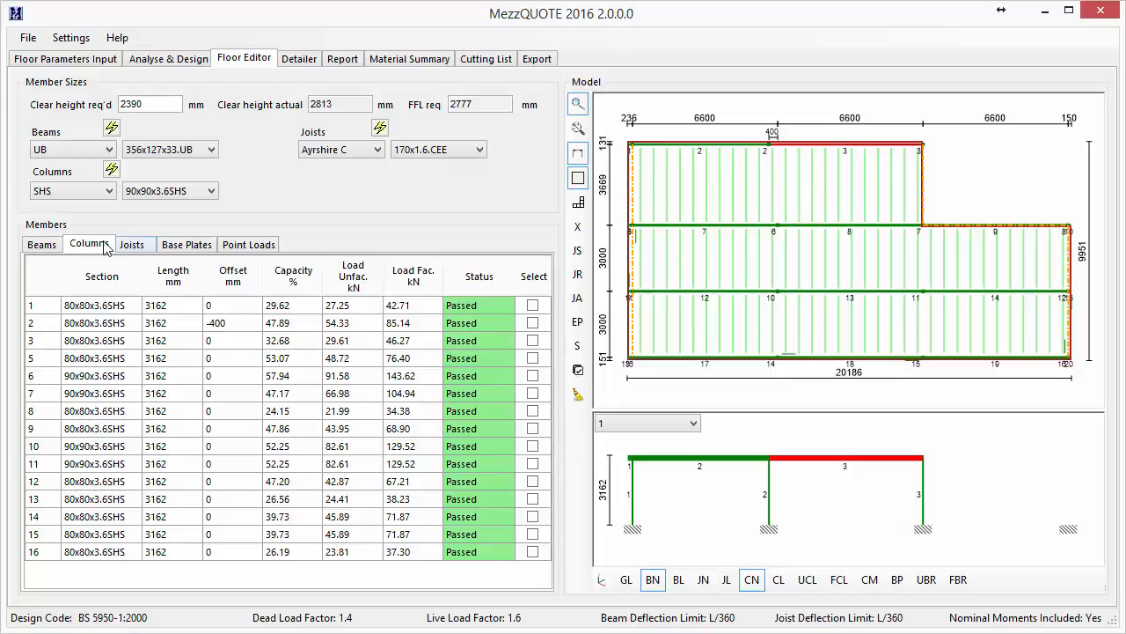
click(42, 246)
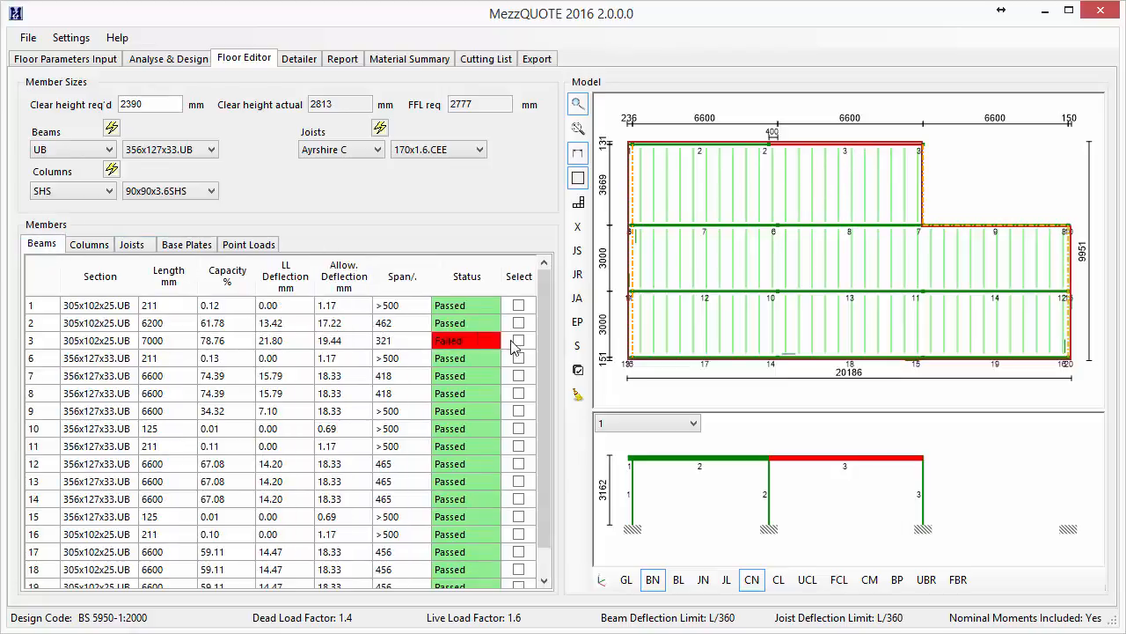
click(518, 341)
click(678, 579)
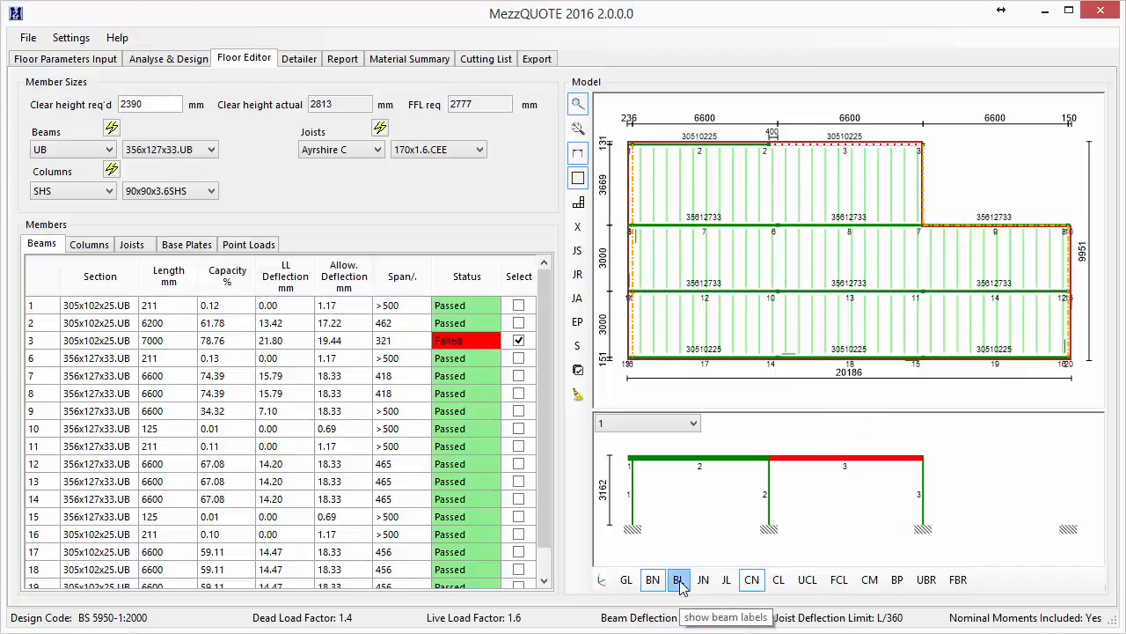
click(112, 130)
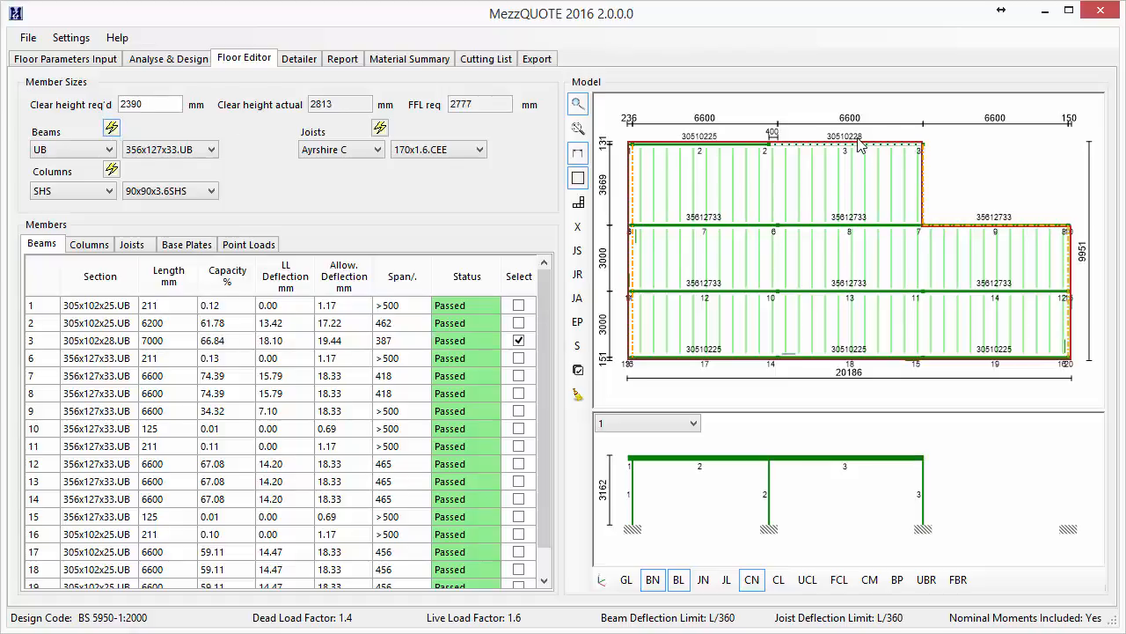
Clear the current member selection and change the section of beam 2 to 305x102x28.UB
click(578, 398)
click(518, 322)
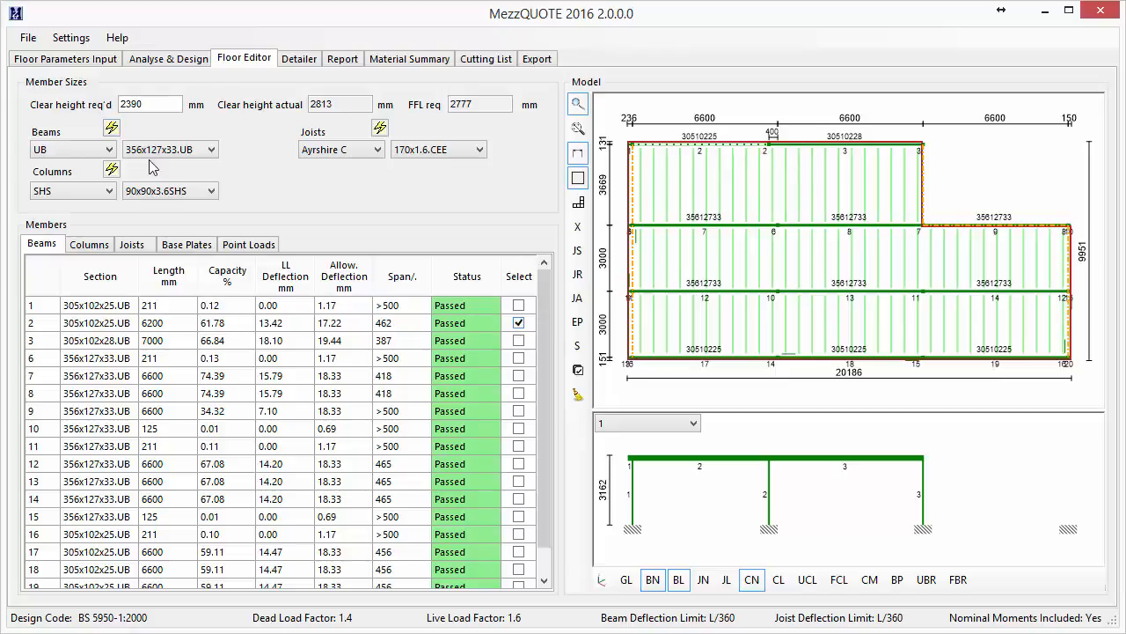
click(183, 150)
drag(214, 299, 214, 229)
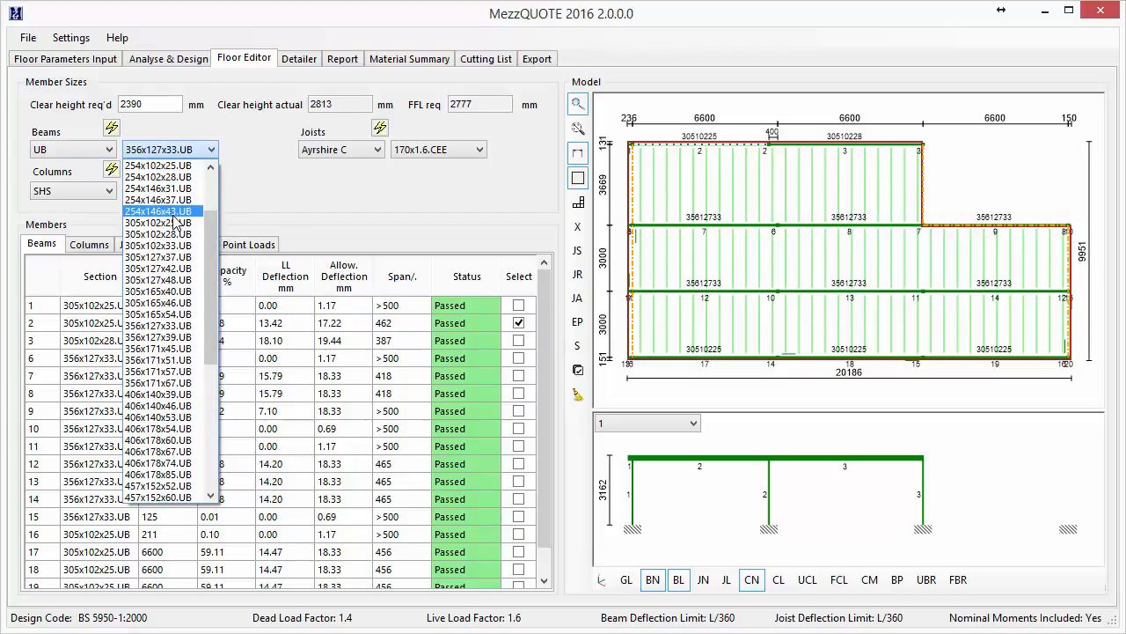
click(176, 234)
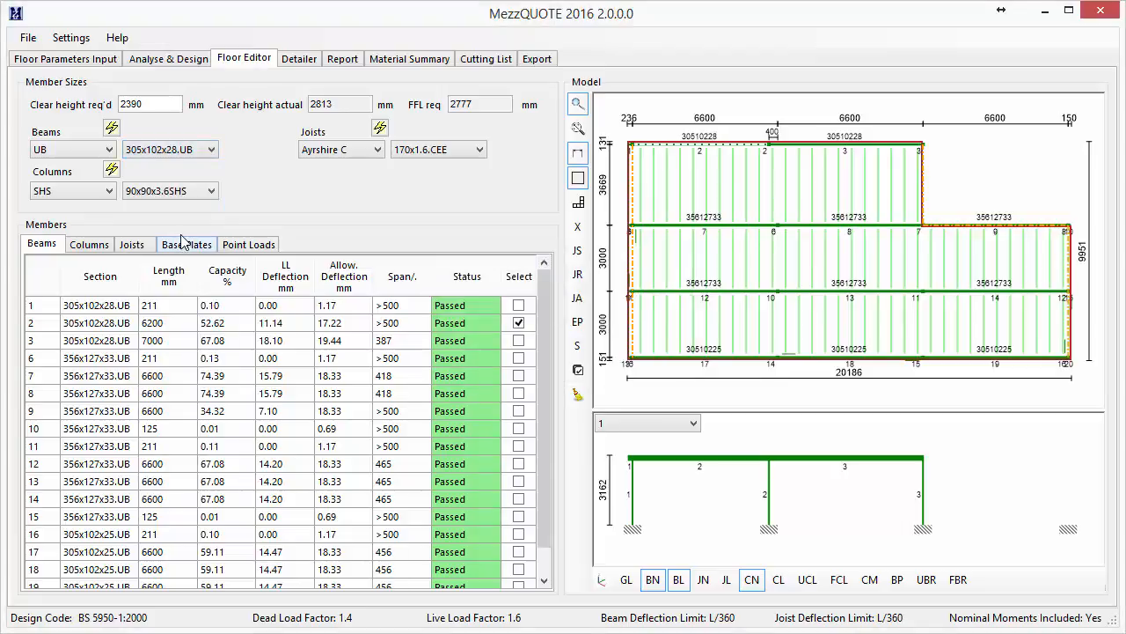
Clear the member selection and inspect the base pressures, unfactored beam reactions, unfactored column loads and grid lines on the model, hiding each again
click(579, 397)
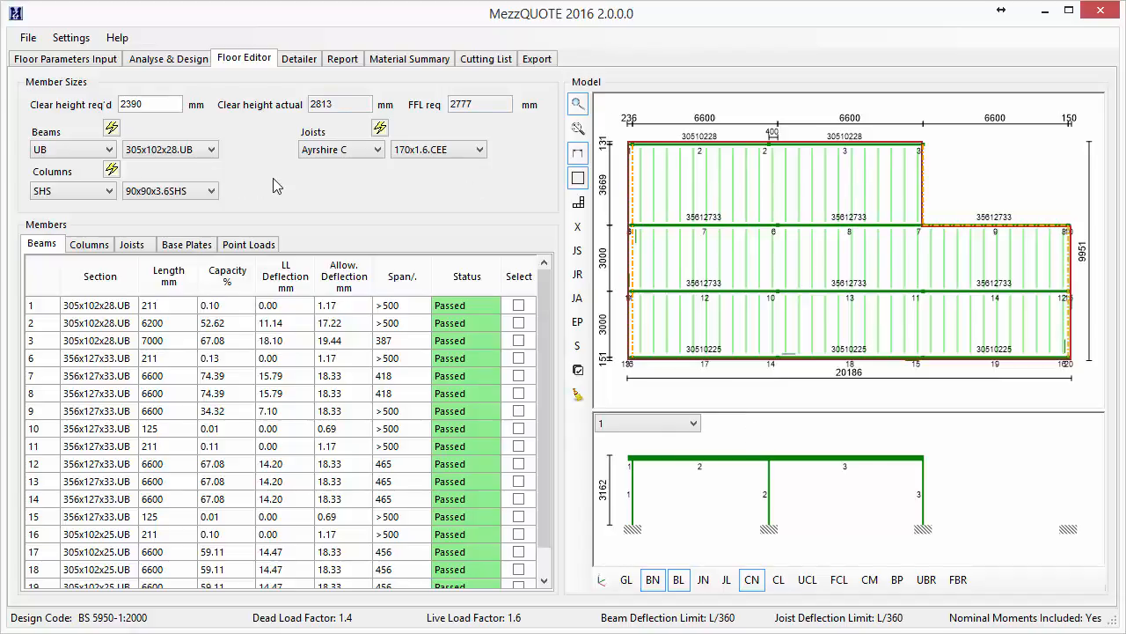
click(897, 581)
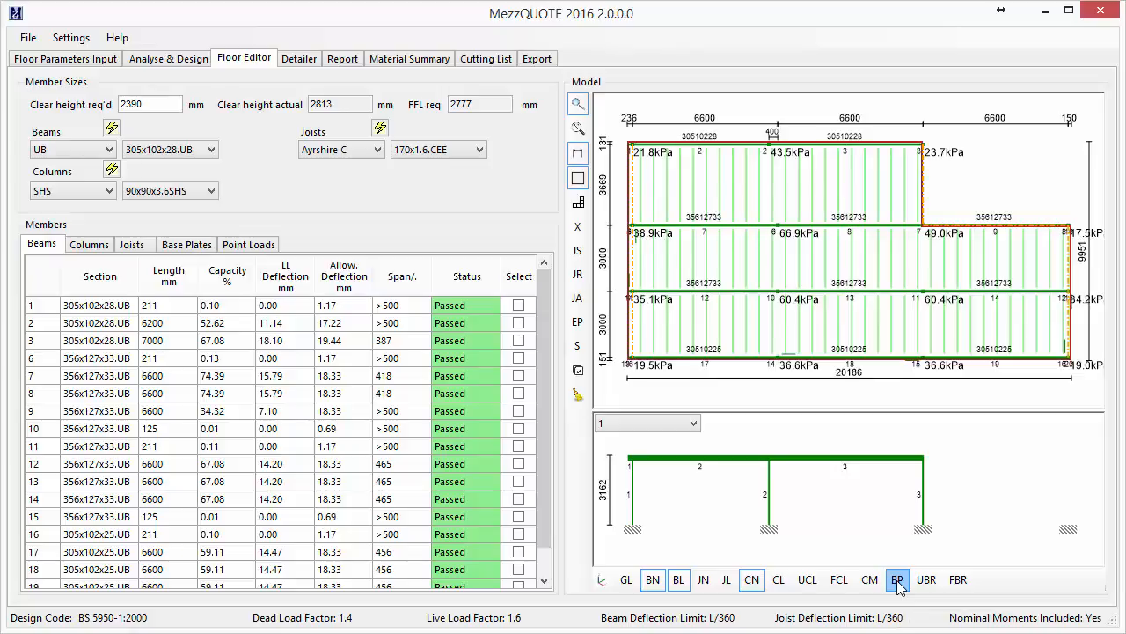
click(897, 580)
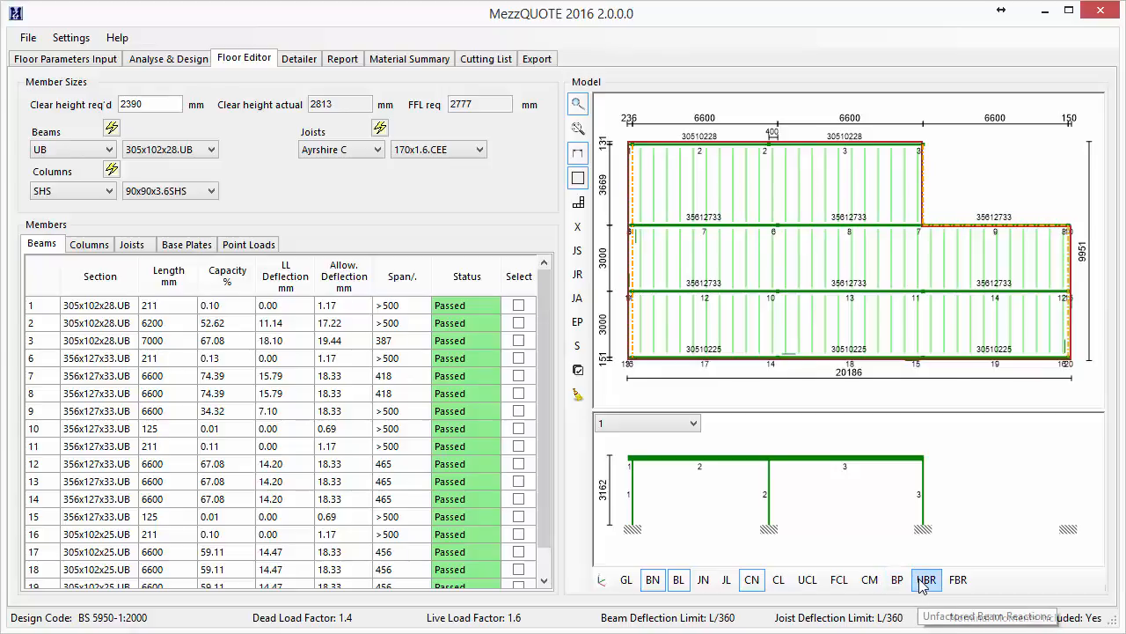
click(922, 583)
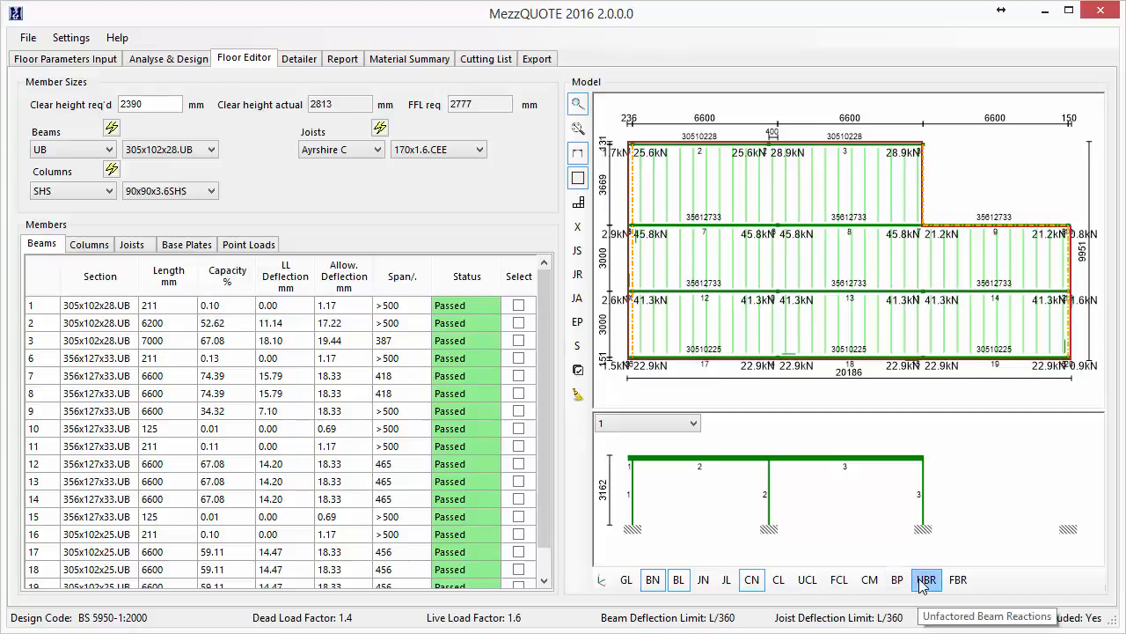
click(807, 580)
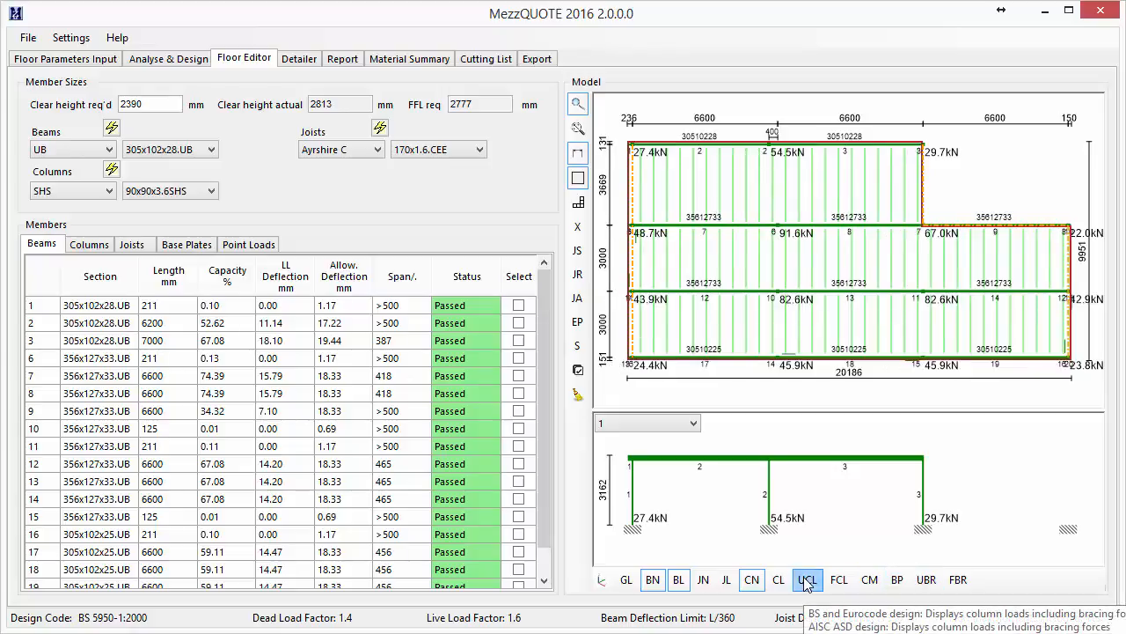
click(807, 580)
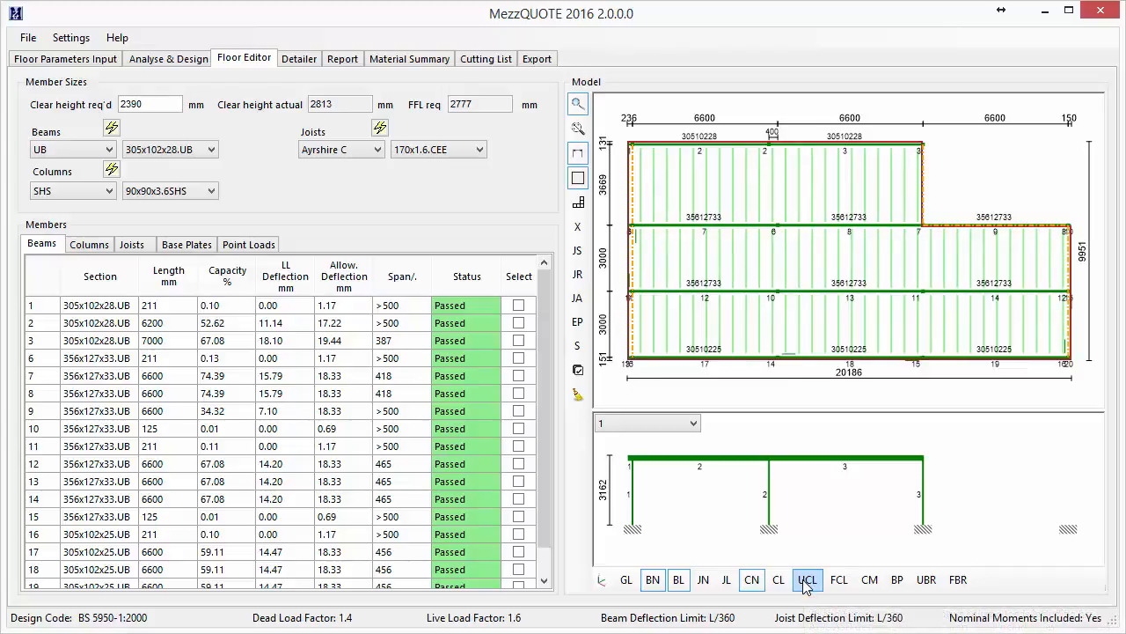
click(623, 585)
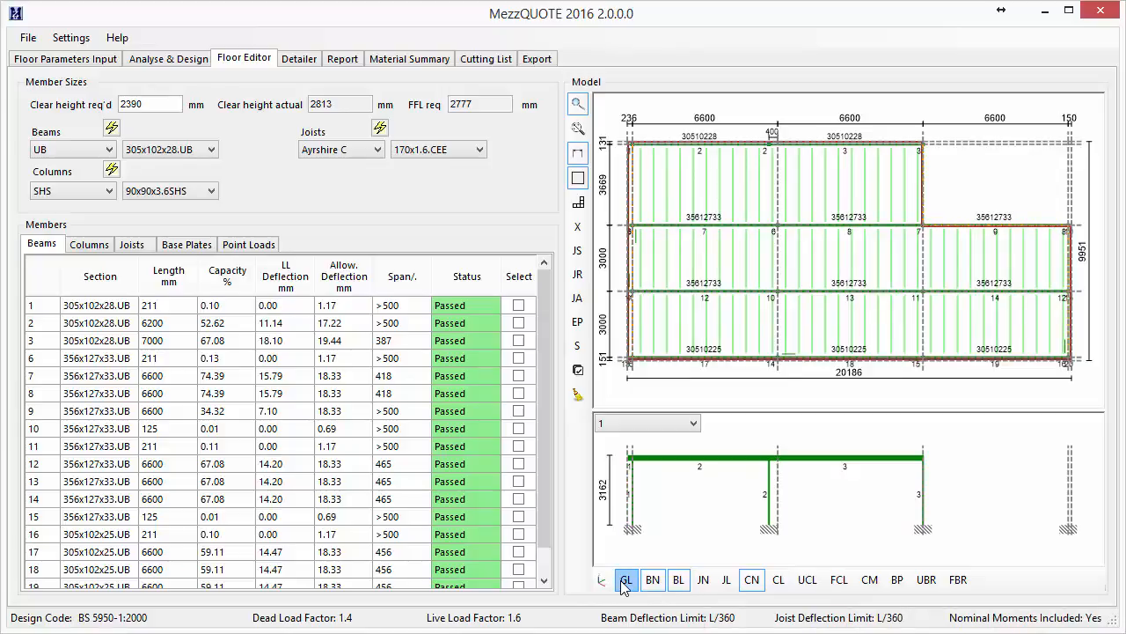
click(623, 585)
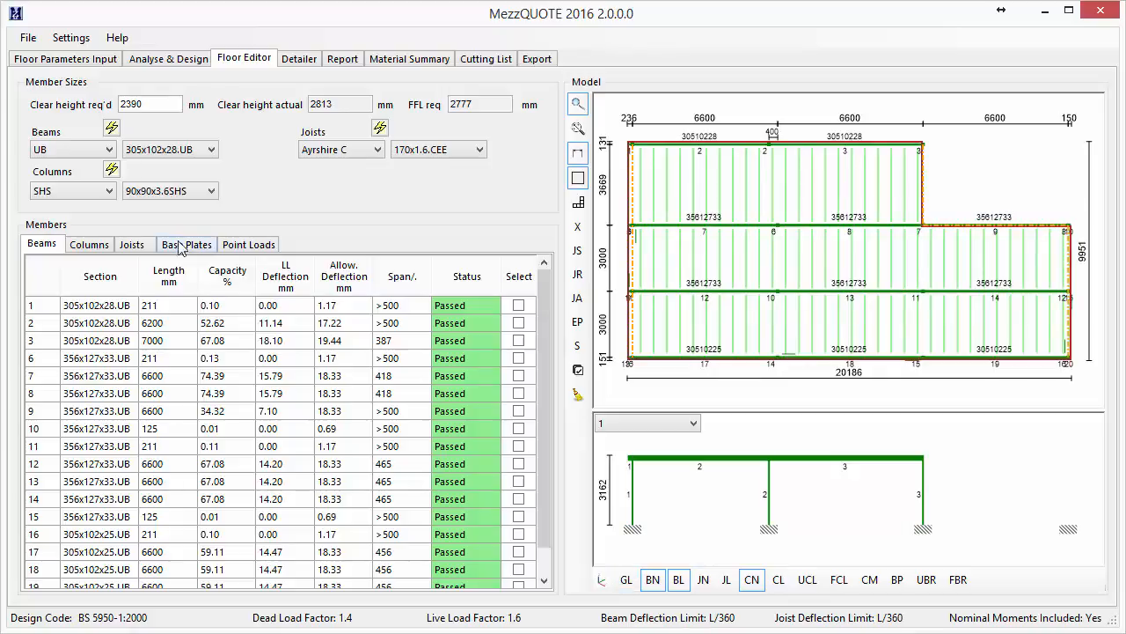
Review the design tables for the floor's joists and base plates, and the table for entering point loads
click(134, 246)
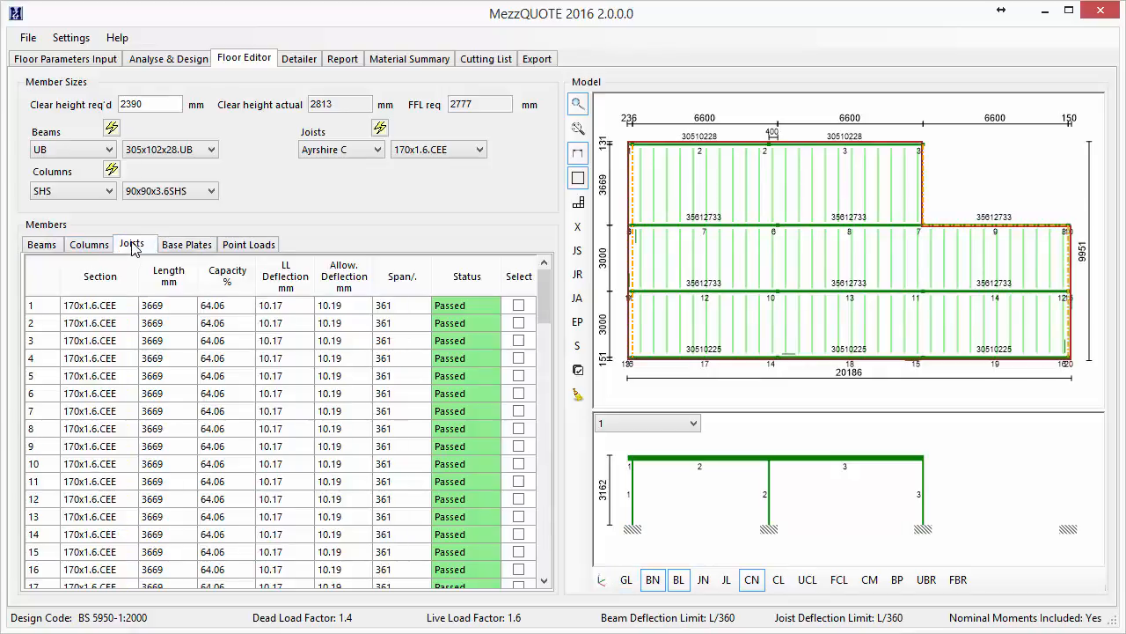
click(180, 247)
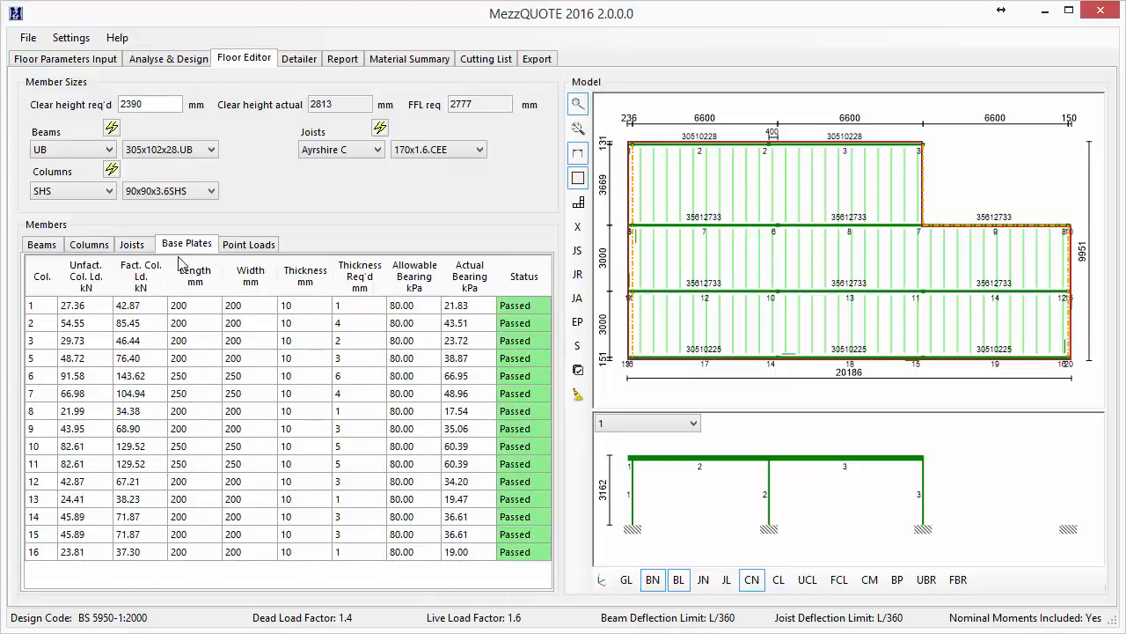
double_click(195, 343)
click(246, 244)
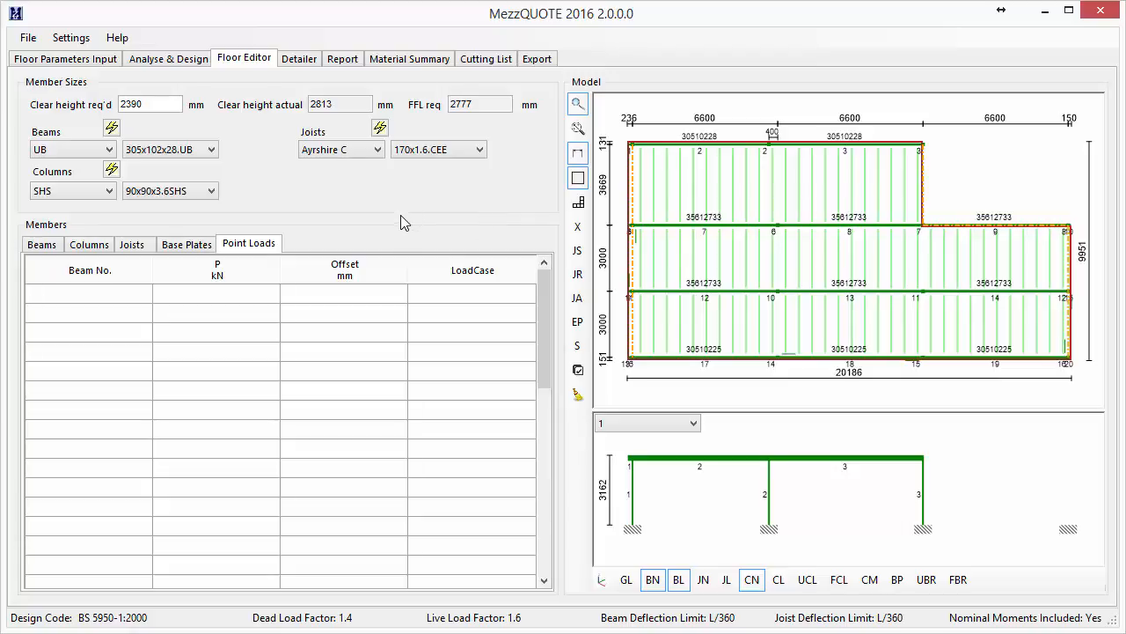
Examine the structural calculations report and the material summary for the sample floor
click(343, 62)
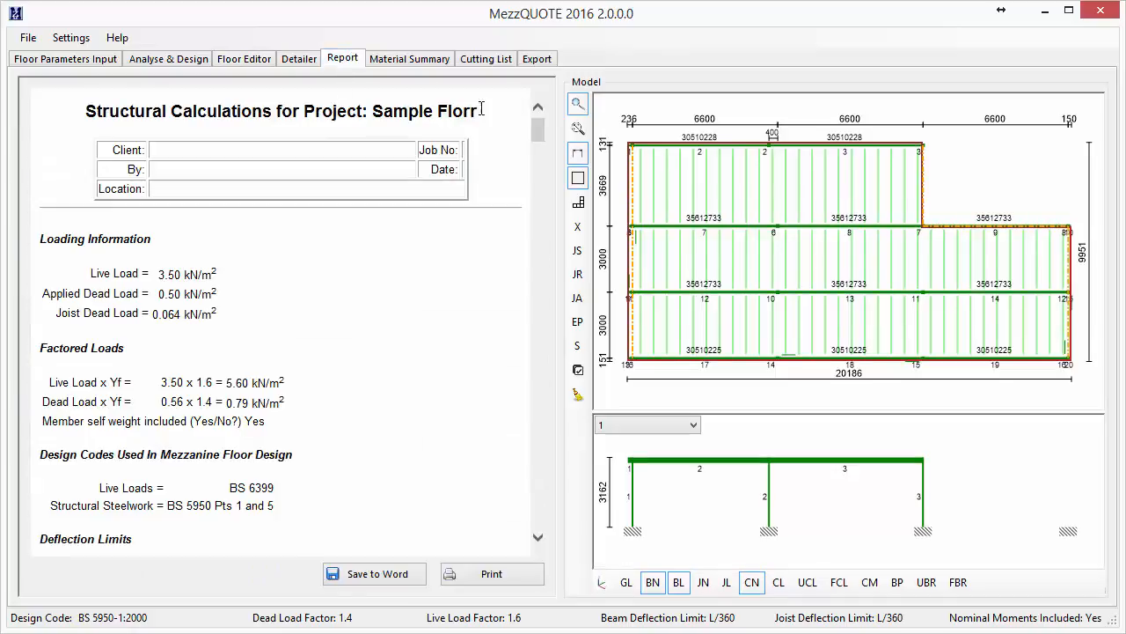
mouse_move(538, 129)
mouse_down()
mouse_move(538, 222)
mouse_move(539, 129)
mouse_up()
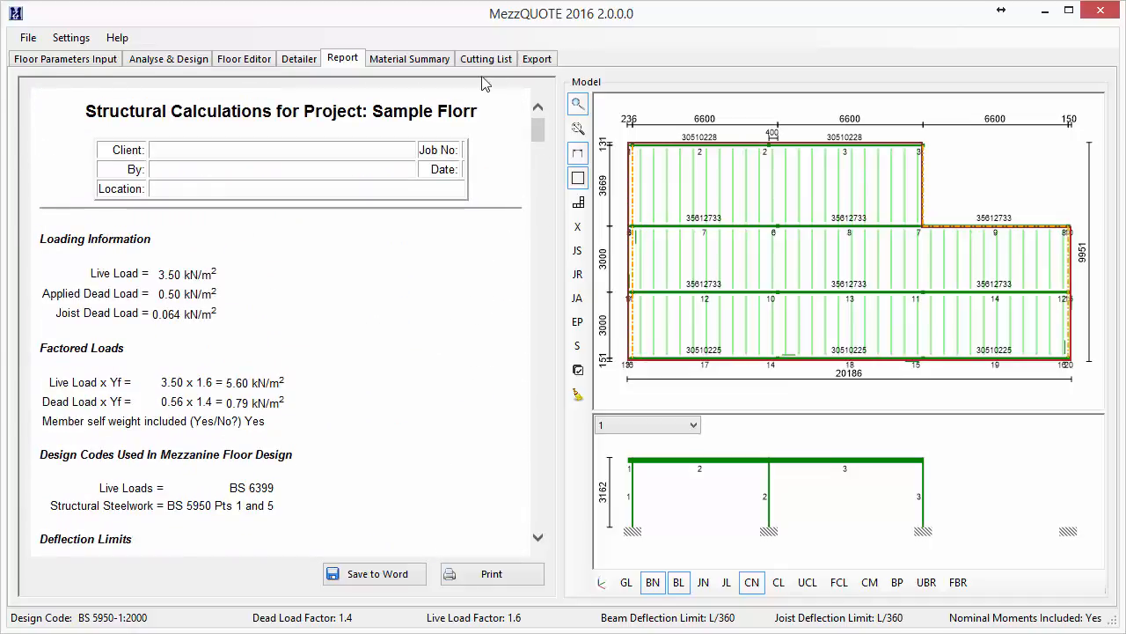
click(414, 59)
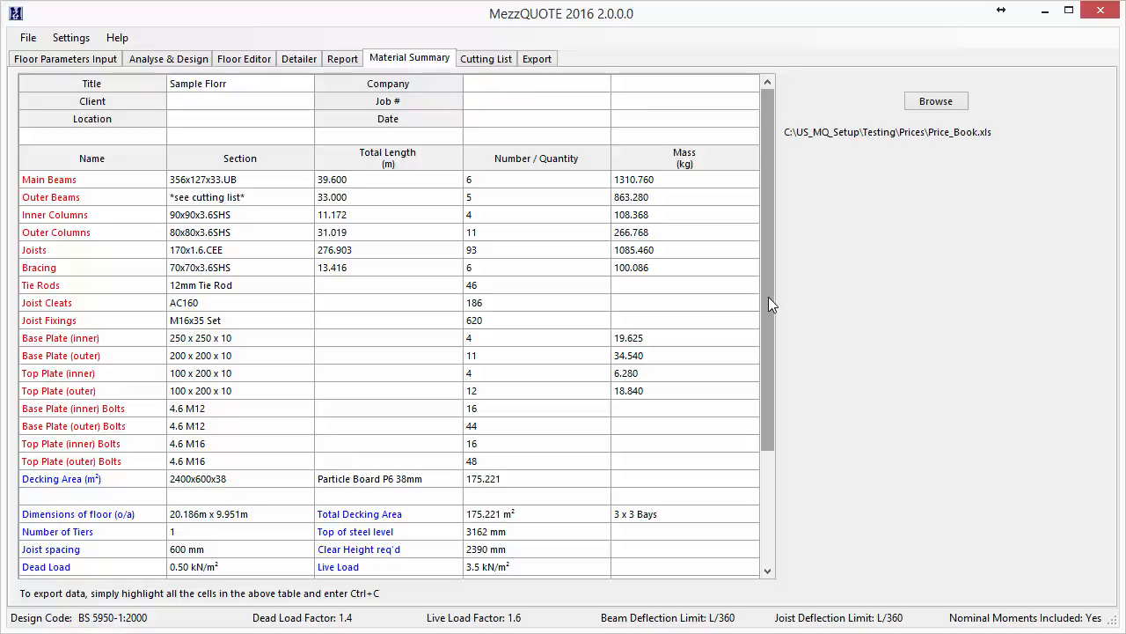
drag(769, 297, 762, 266)
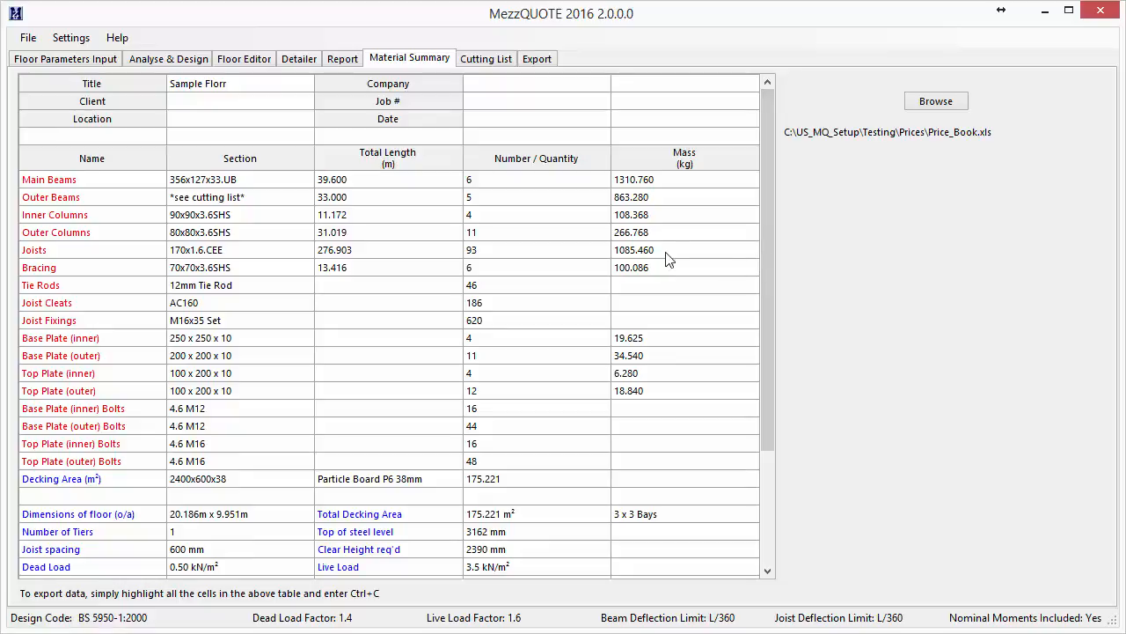
Open the cutting list, widen its Size column to fit the full section names, and bring up the export settings
click(487, 59)
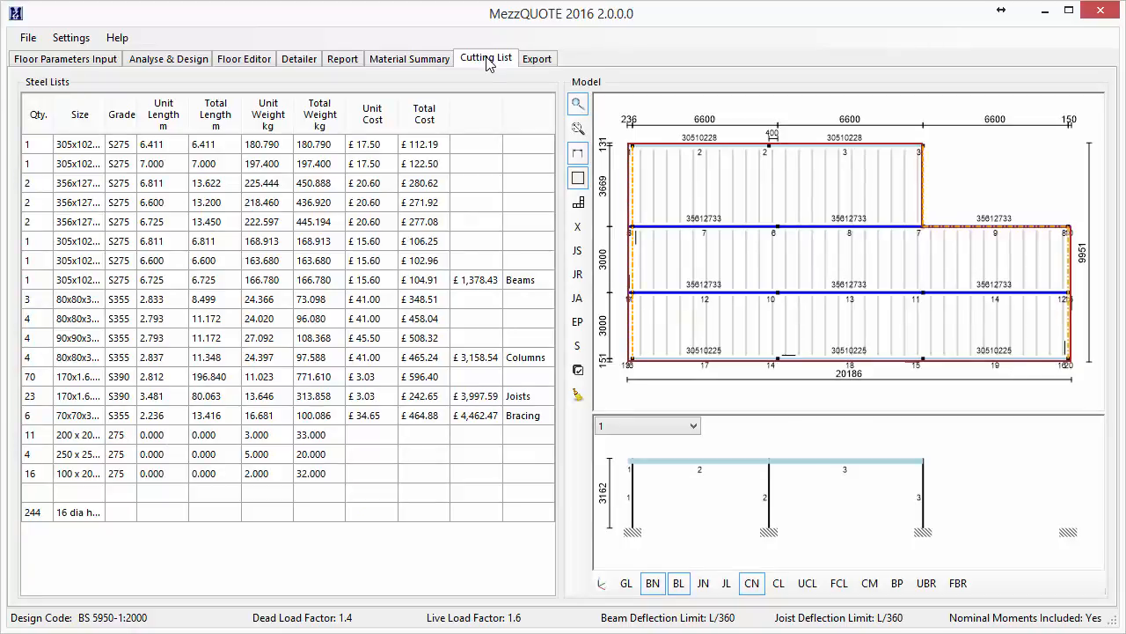
drag(106, 103, 125, 104)
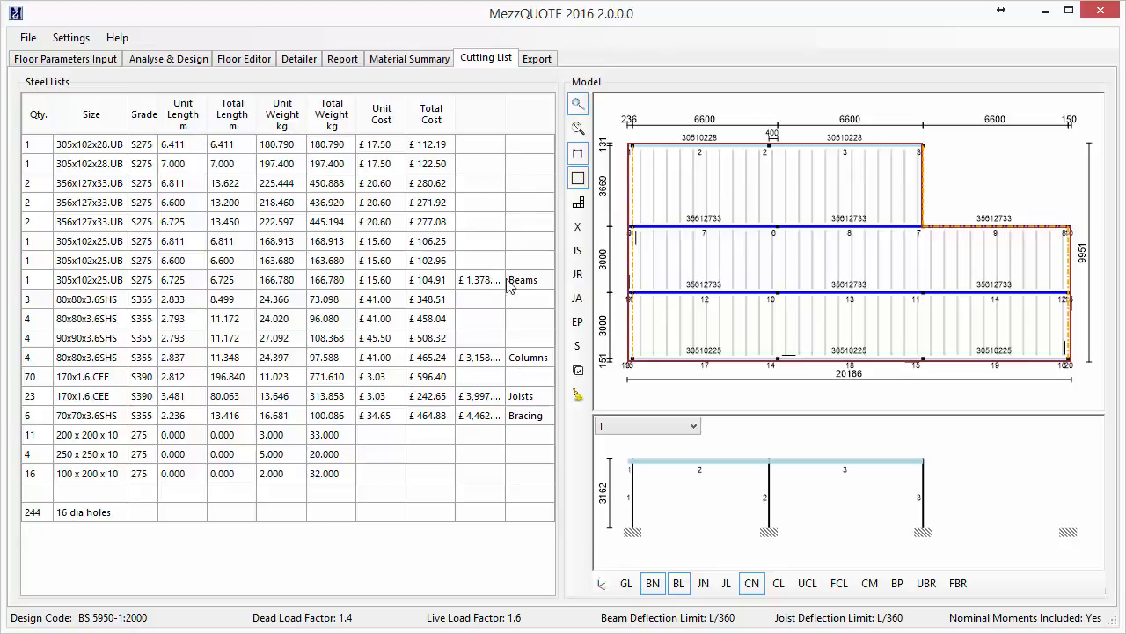
click(534, 61)
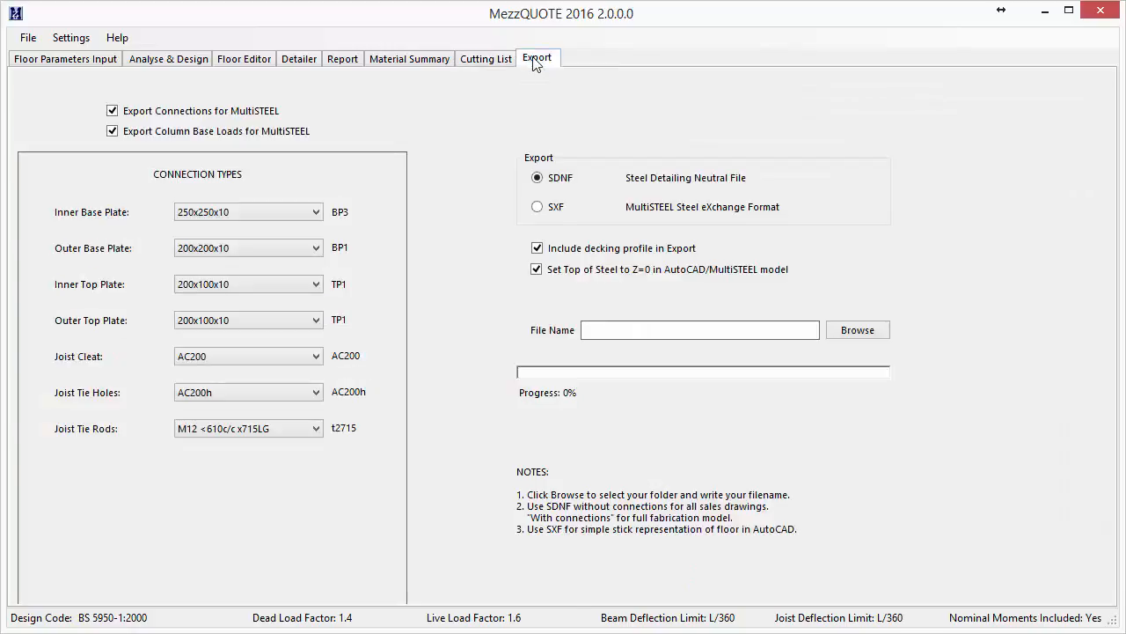